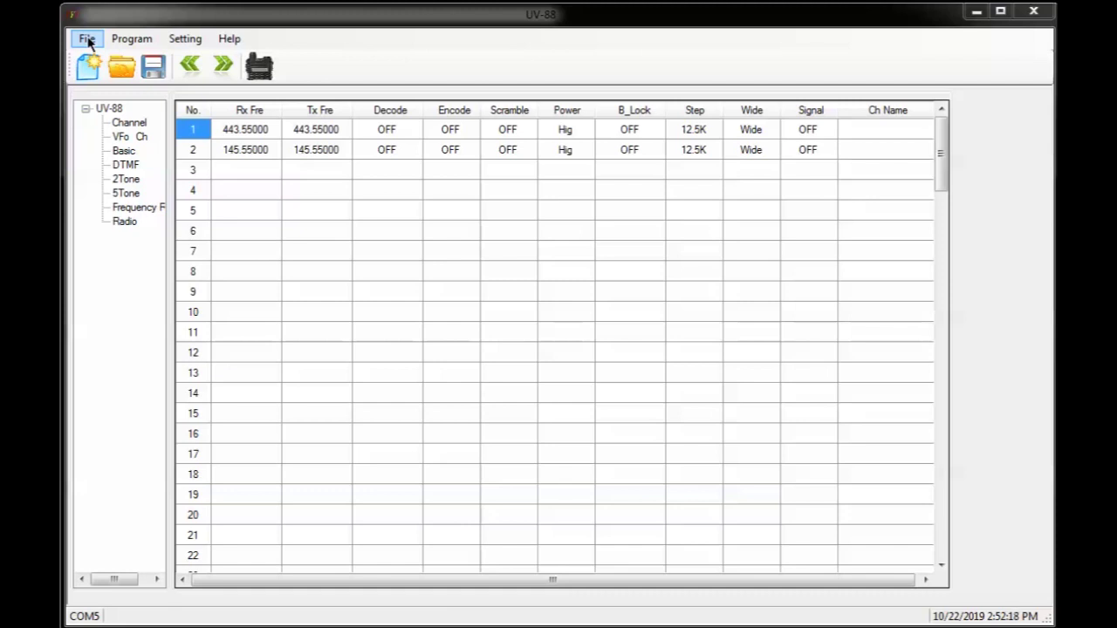
Read the current programming from the connected radio
key(Down)
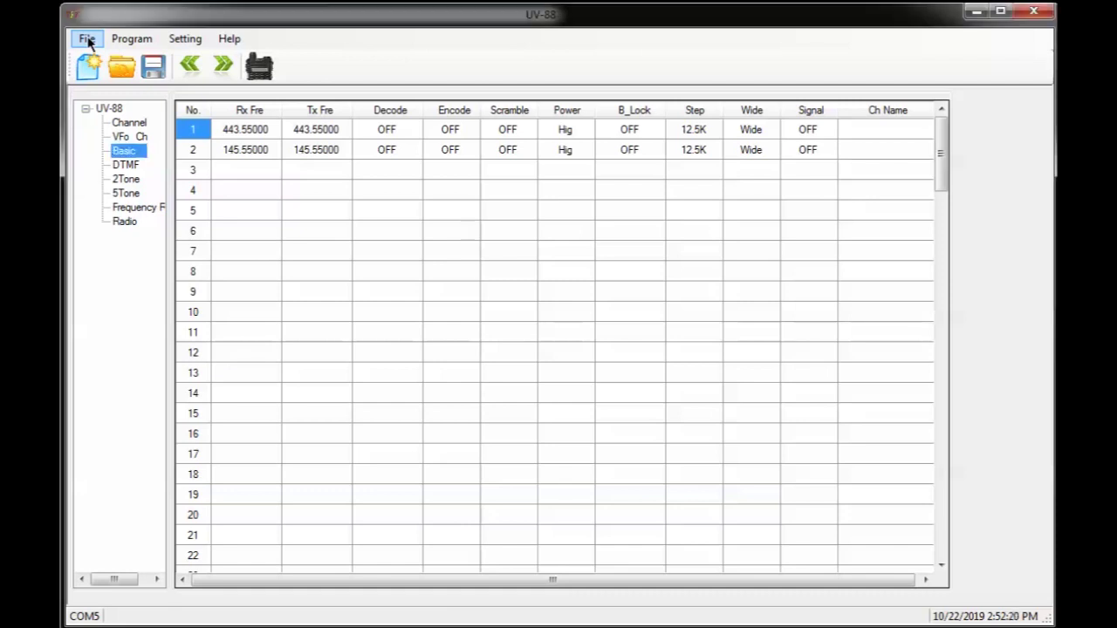
click(86, 40)
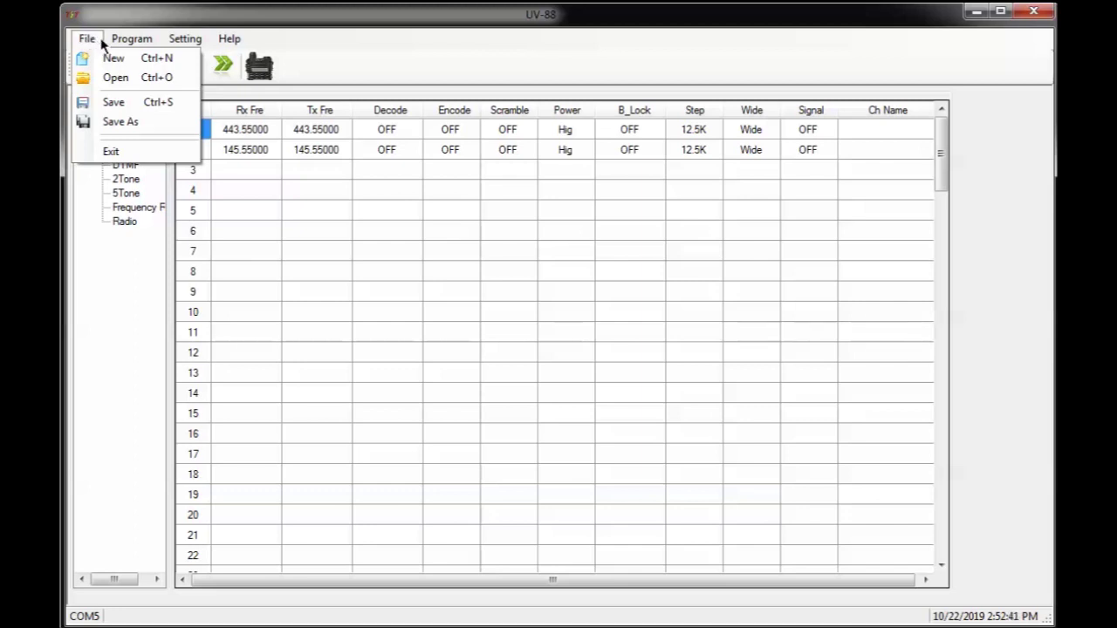
click(175, 34)
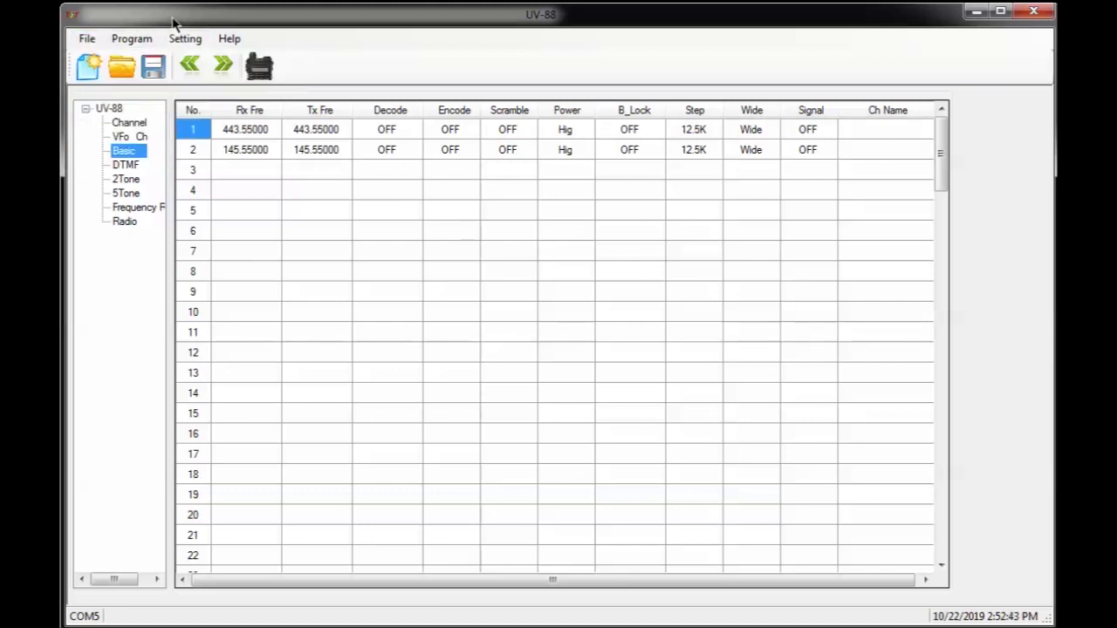
click(145, 44)
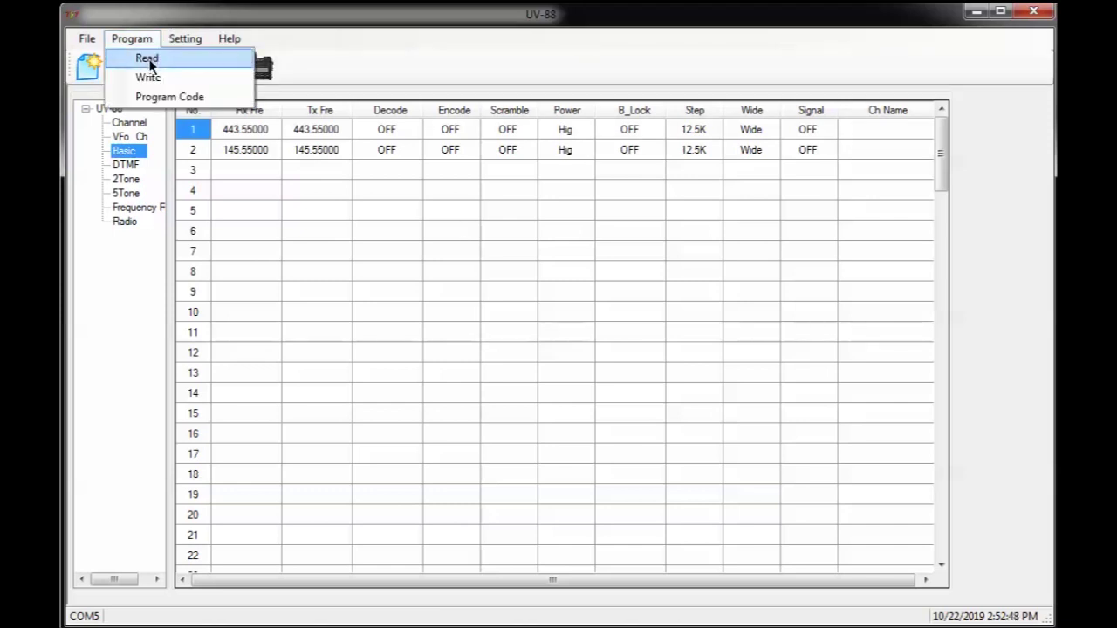
click(150, 61)
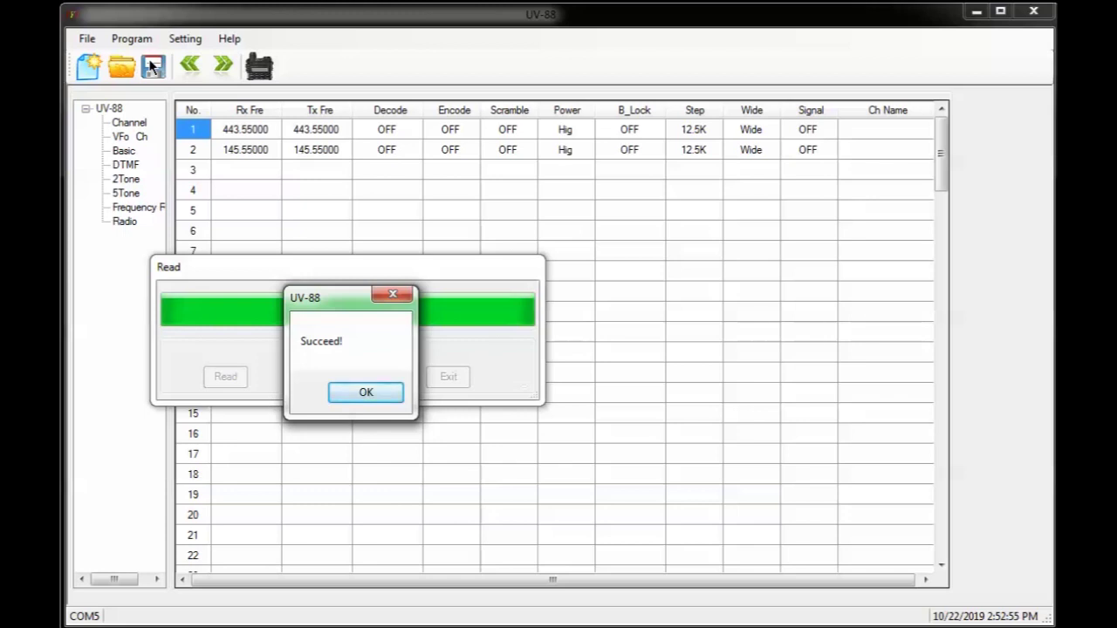
click(362, 393)
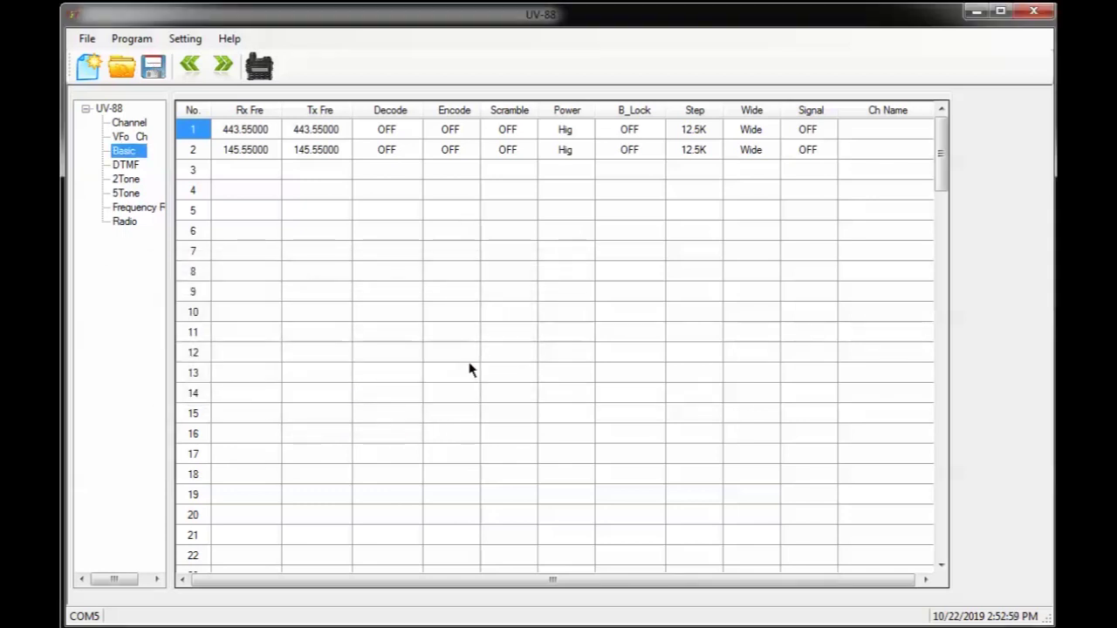
Look through the channel table from the first row to the last and back
double_click(235, 131)
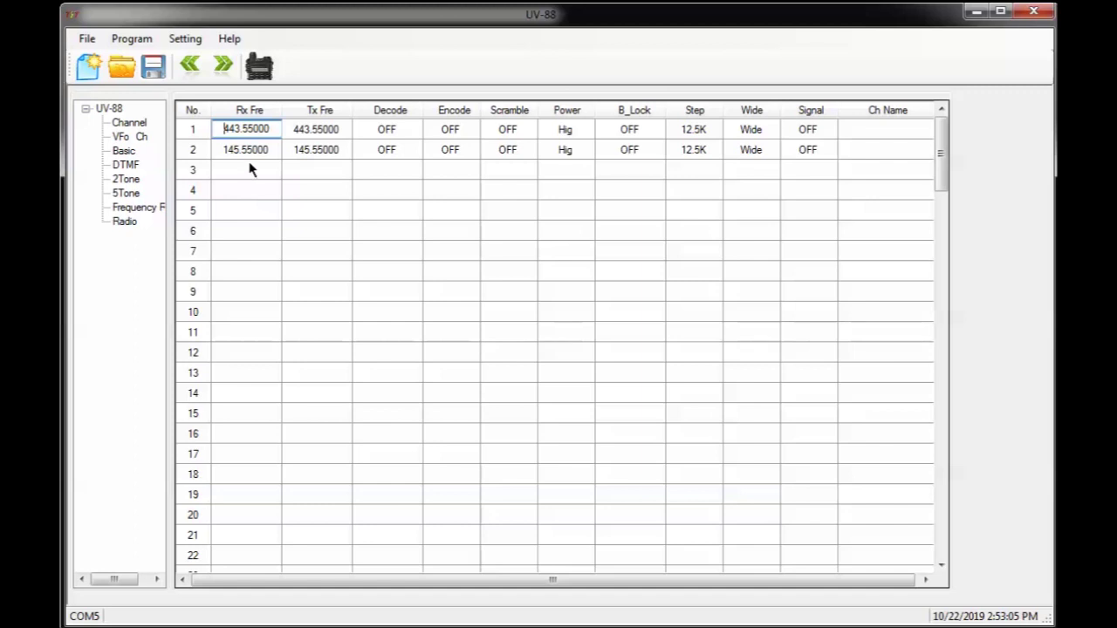
click(251, 170)
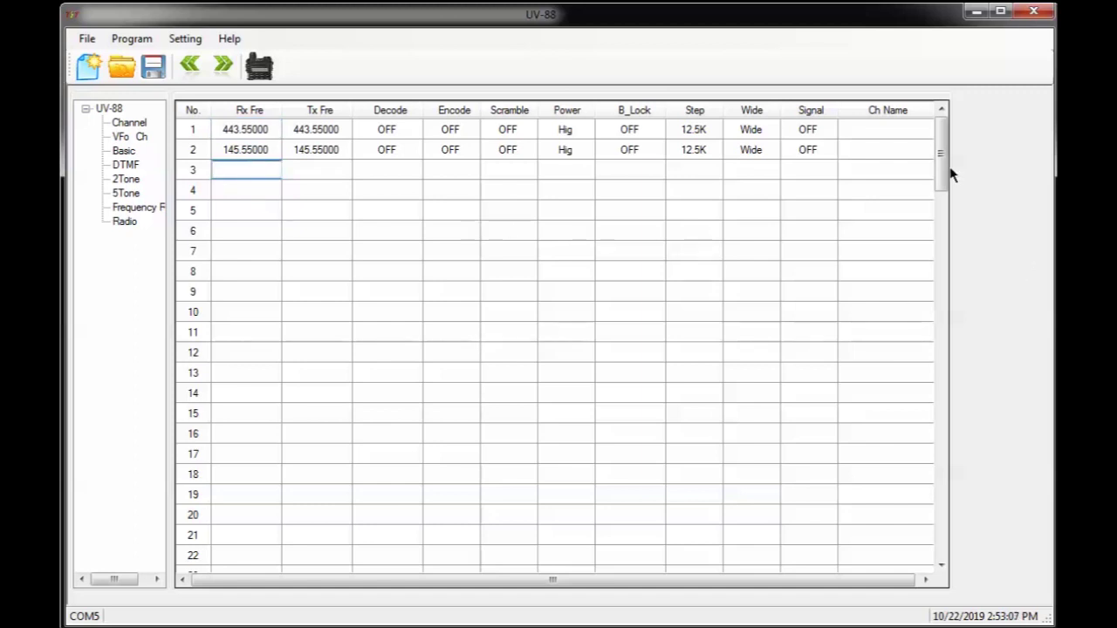
drag(941, 179, 976, 571)
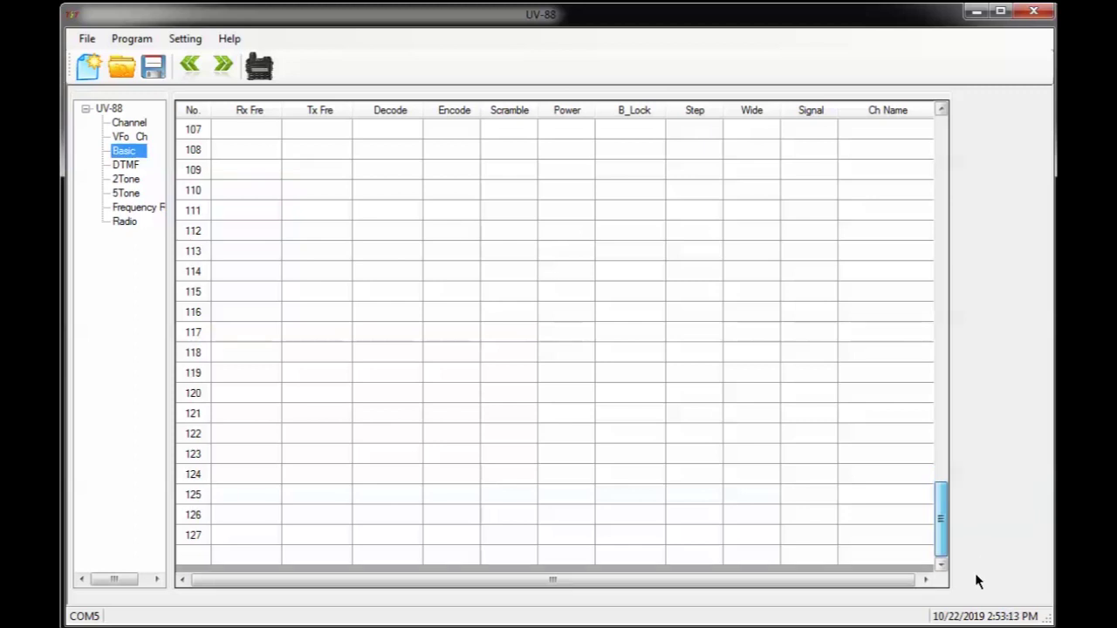
drag(977, 581, 934, 129)
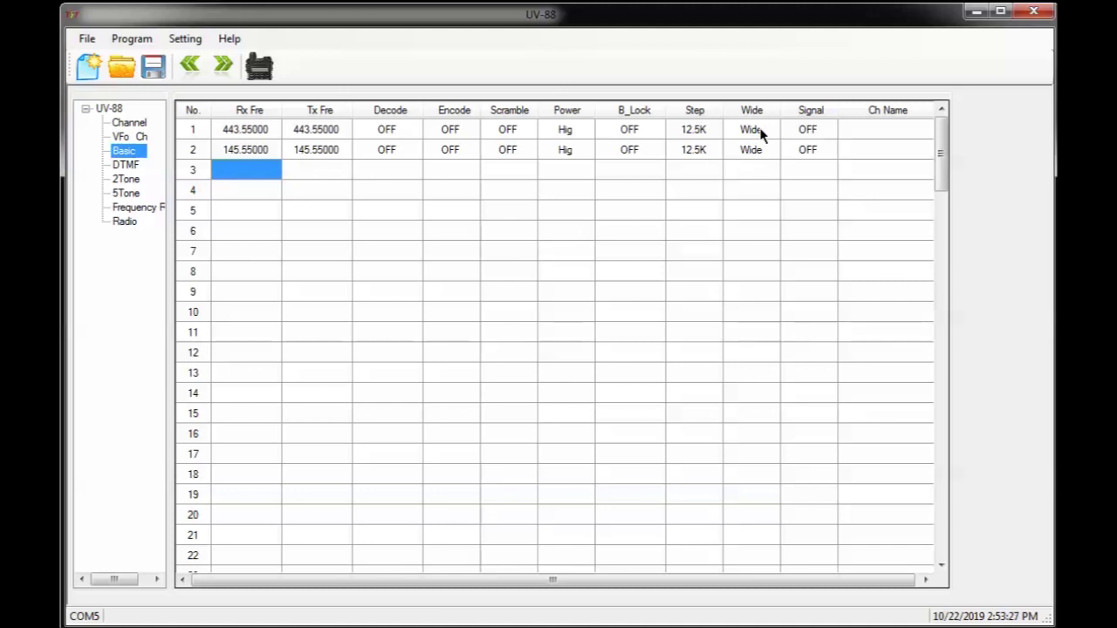
Set channel 1's frequency step to 2.5K and its bandwidth to Narrow
click(713, 128)
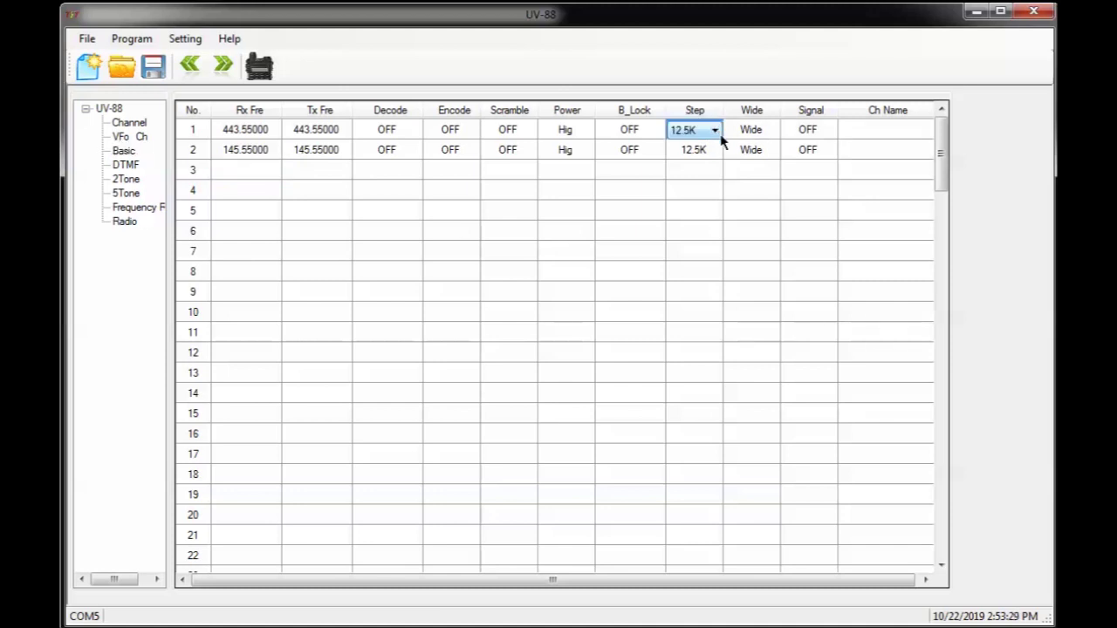
click(715, 131)
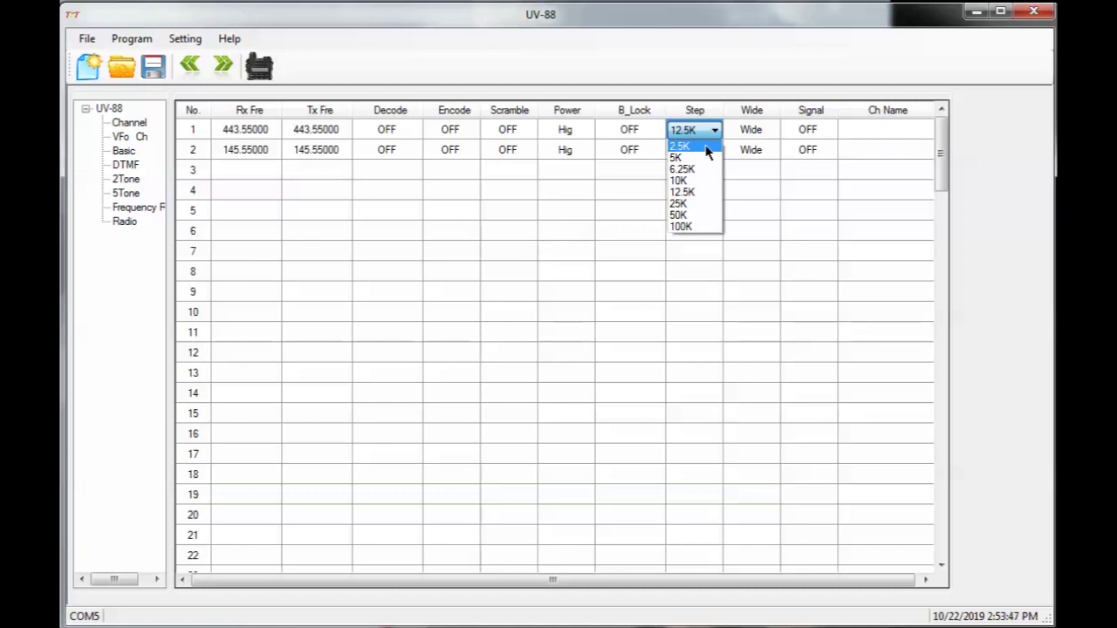
click(706, 145)
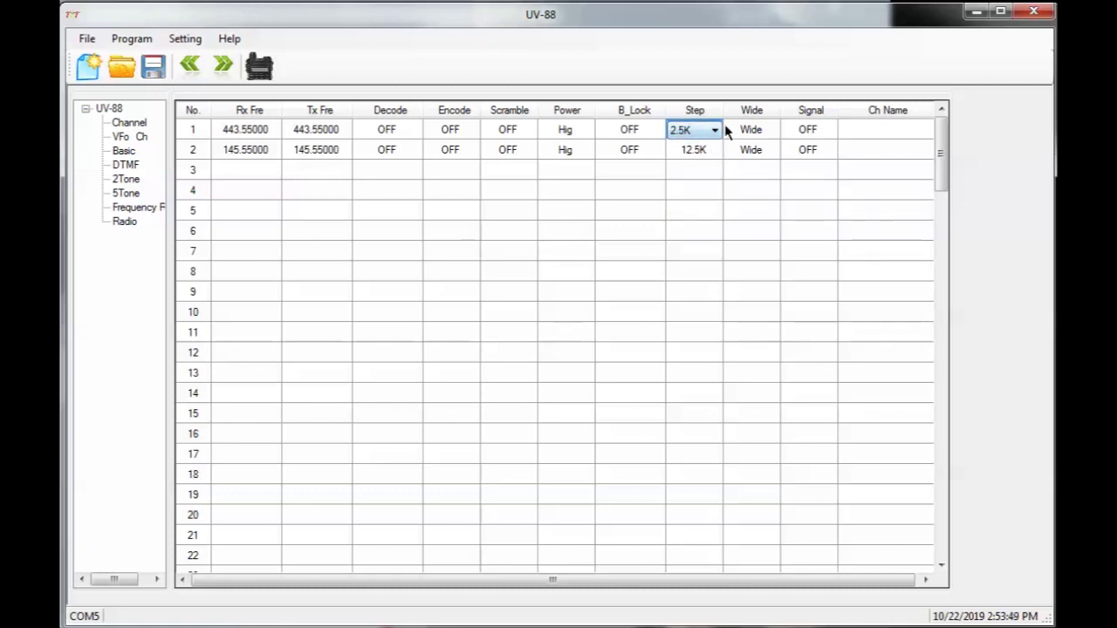
click(715, 130)
click(714, 131)
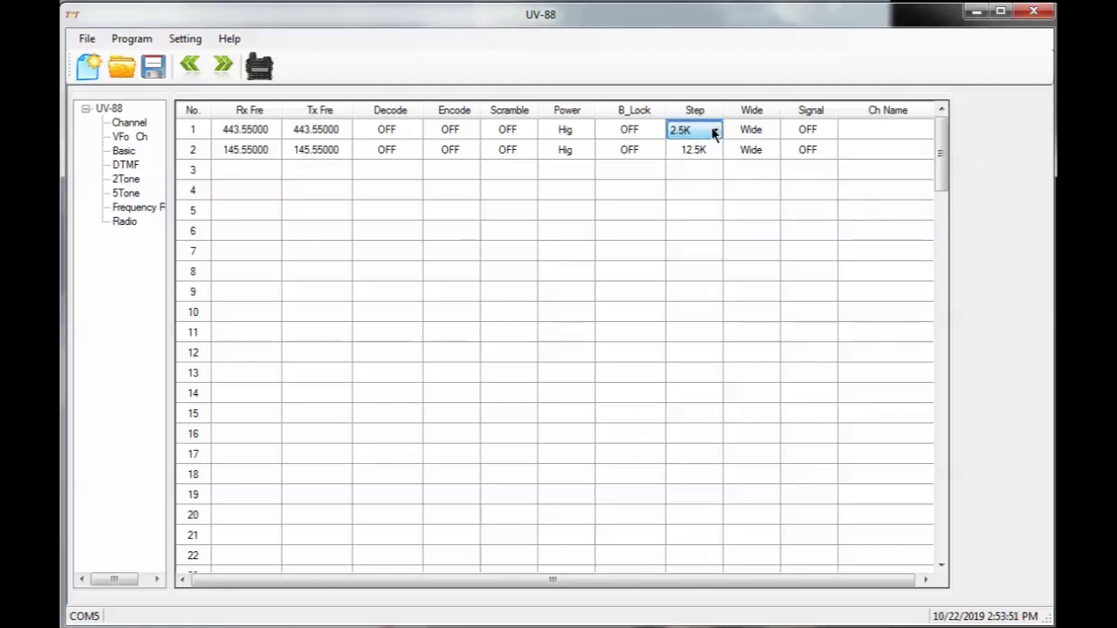
click(763, 131)
click(773, 131)
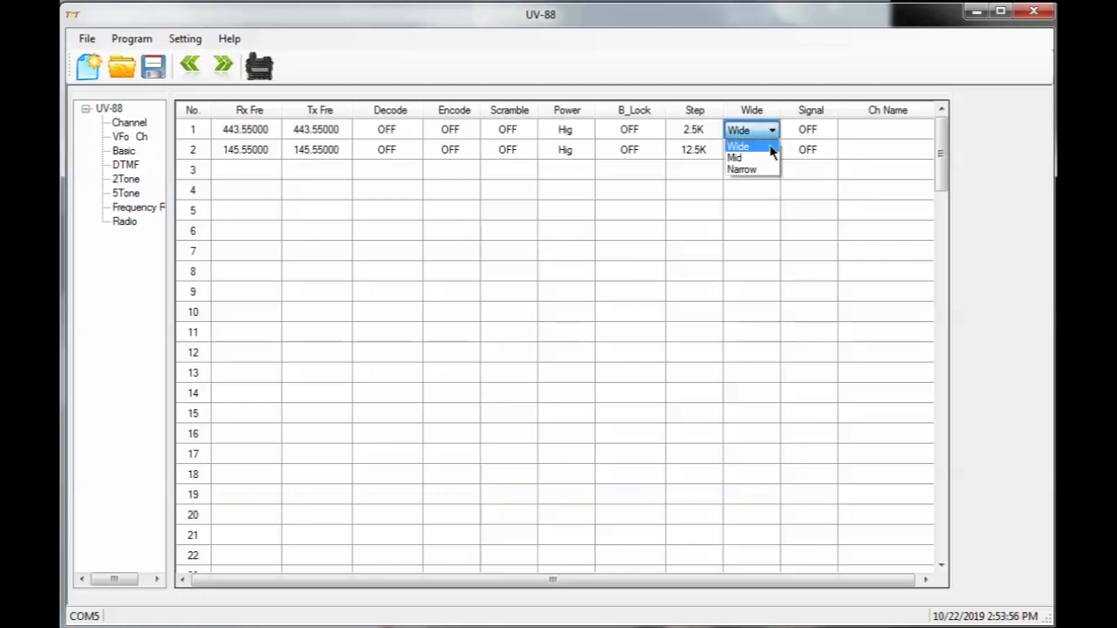
click(765, 170)
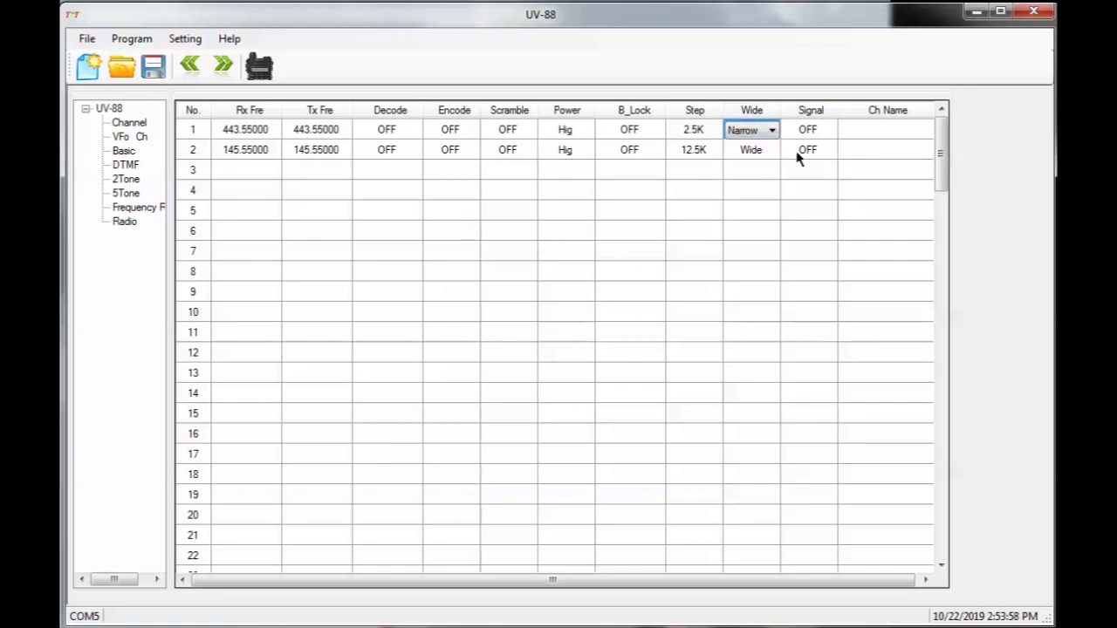
Name channel 1 "Testing UHF" and channel 2 "Testing VHF"
click(826, 131)
click(860, 129)
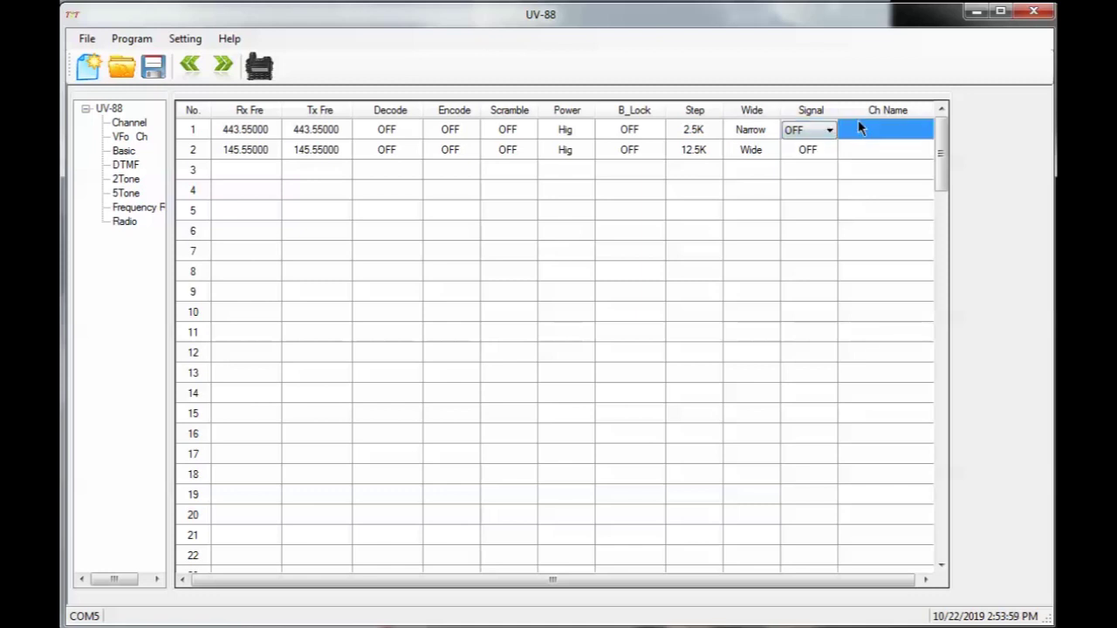
click(862, 131)
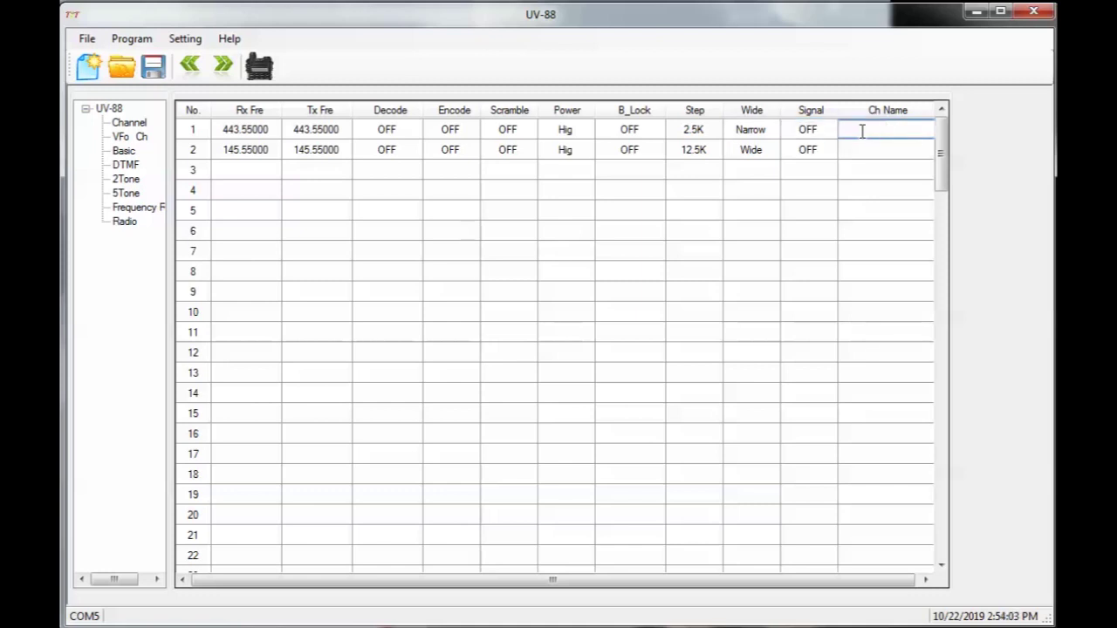
text(Testing UHF)
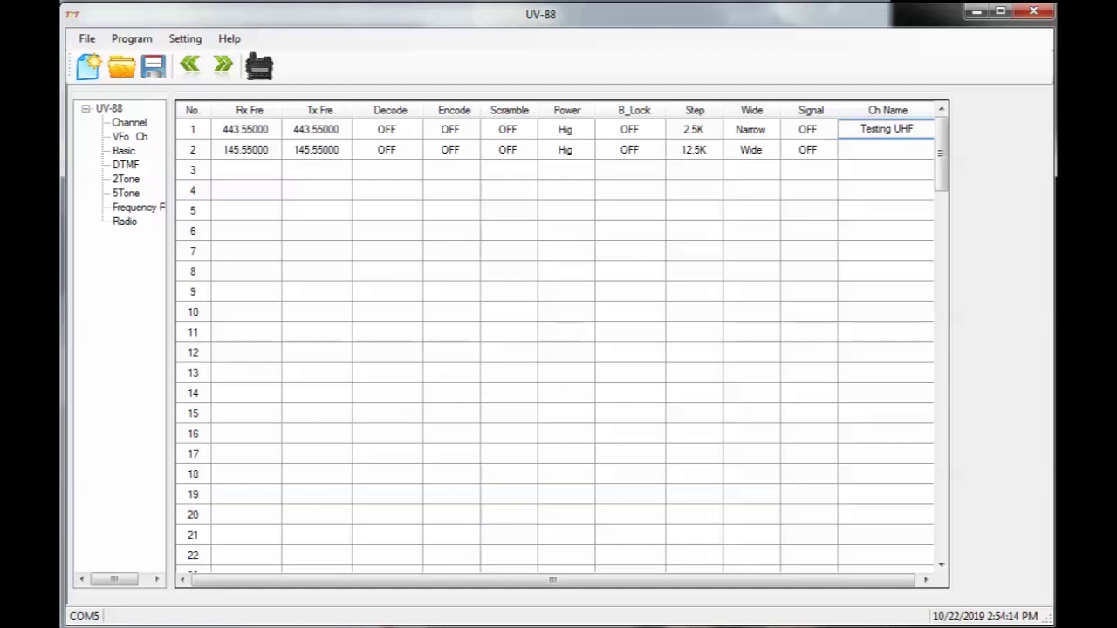
click(904, 152)
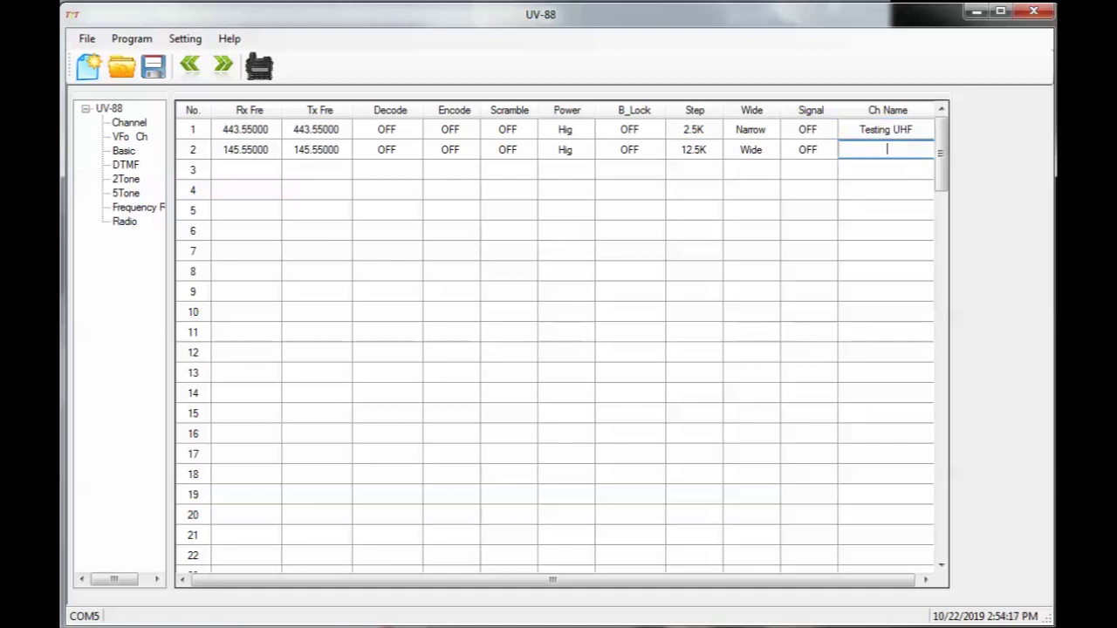
text(Testing VHF)
Set channel 2's receive frequency to 164.985
click(254, 152)
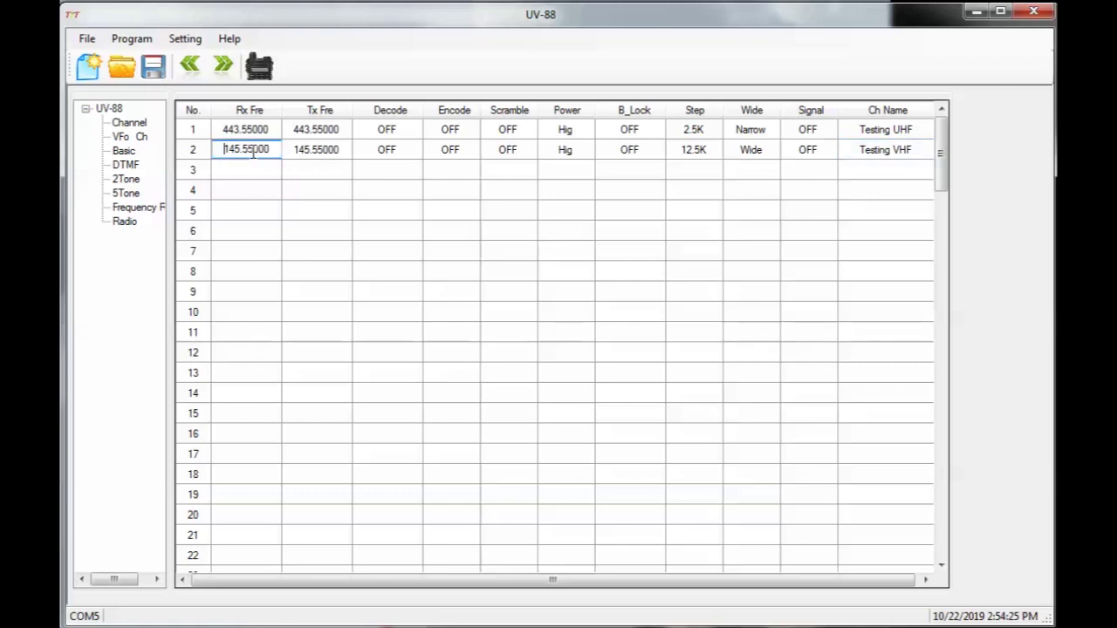
drag(220, 149, 297, 169)
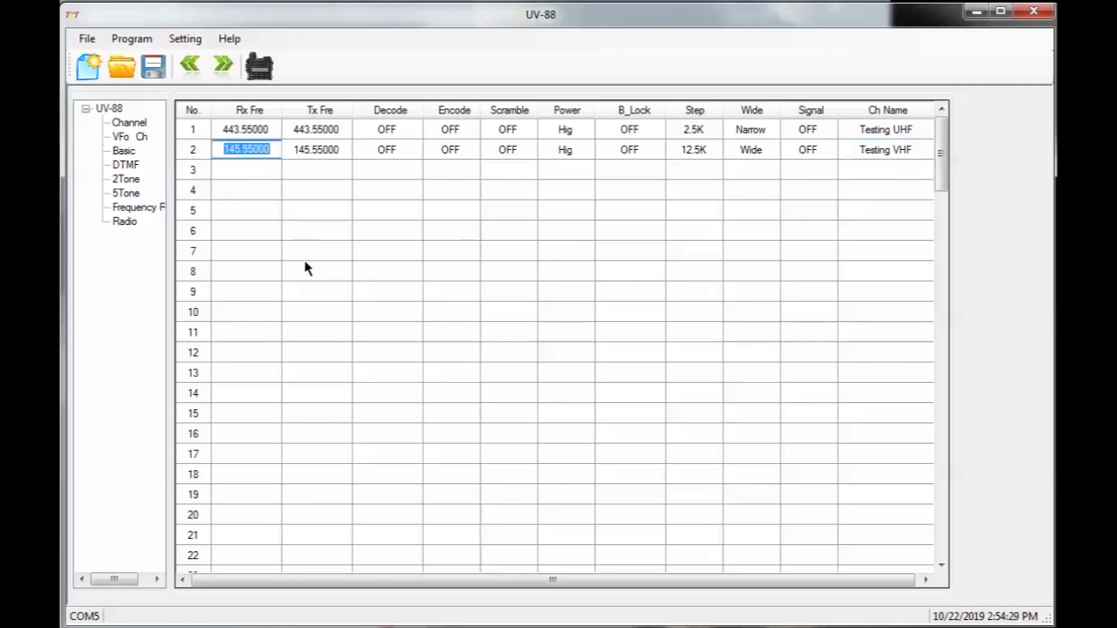
text(164)
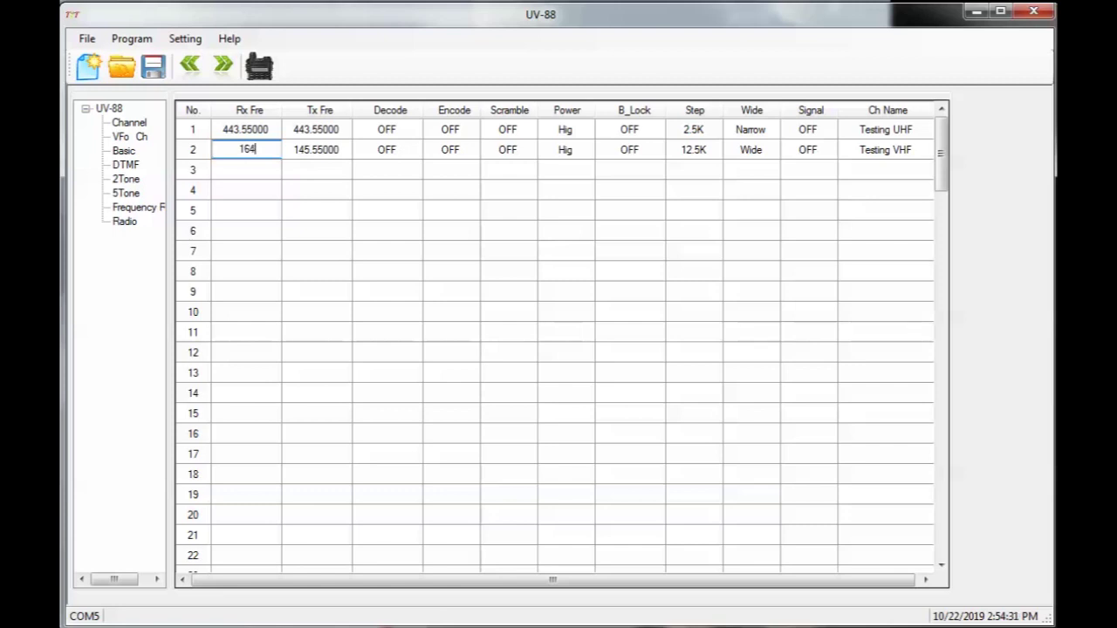
text(.985)
click(124, 150)
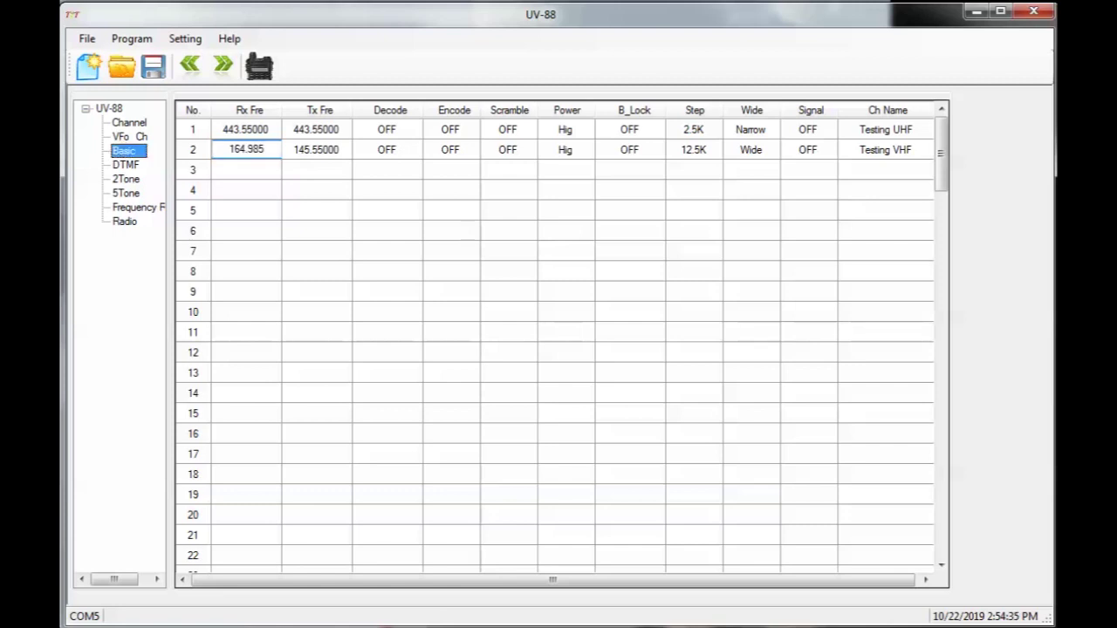
Copy channel 2's receive frequency of 164.98500 into its transmit frequency
click(316, 150)
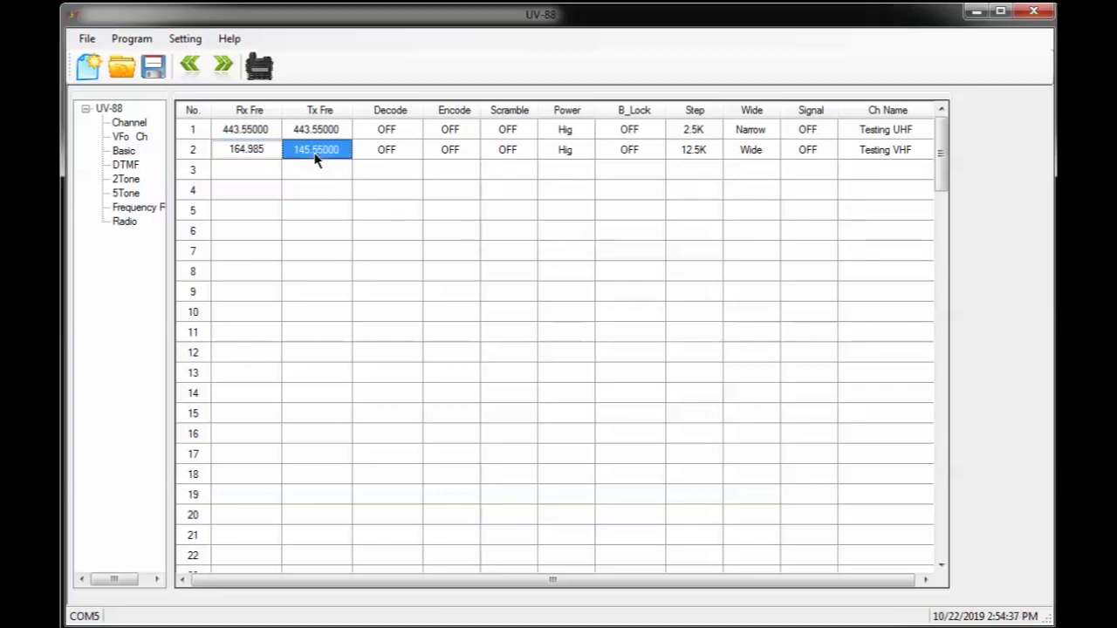
click(323, 157)
click(269, 143)
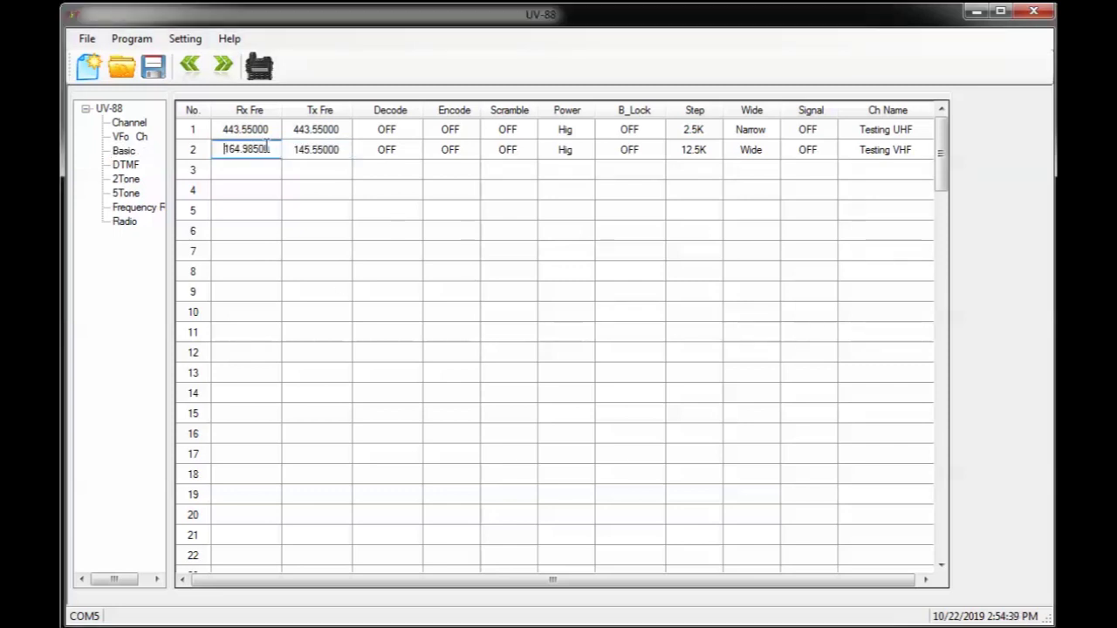
click(275, 153)
drag(265, 149, 169, 145)
key(ctrl+c)
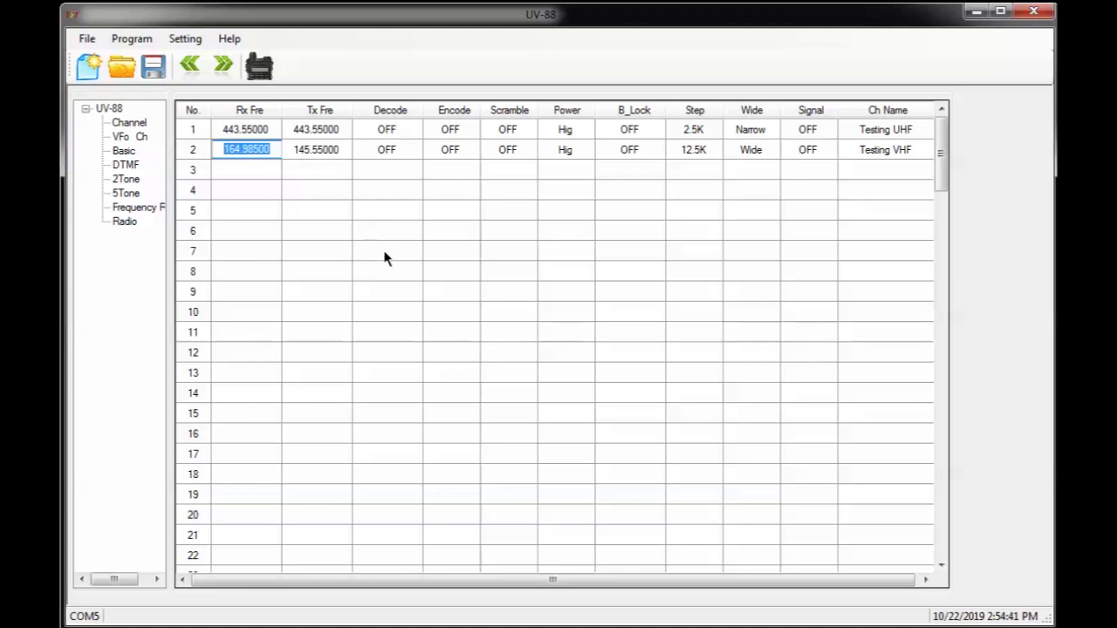
click(342, 147)
click(335, 148)
double_click(334, 149)
key(ctrl+v)
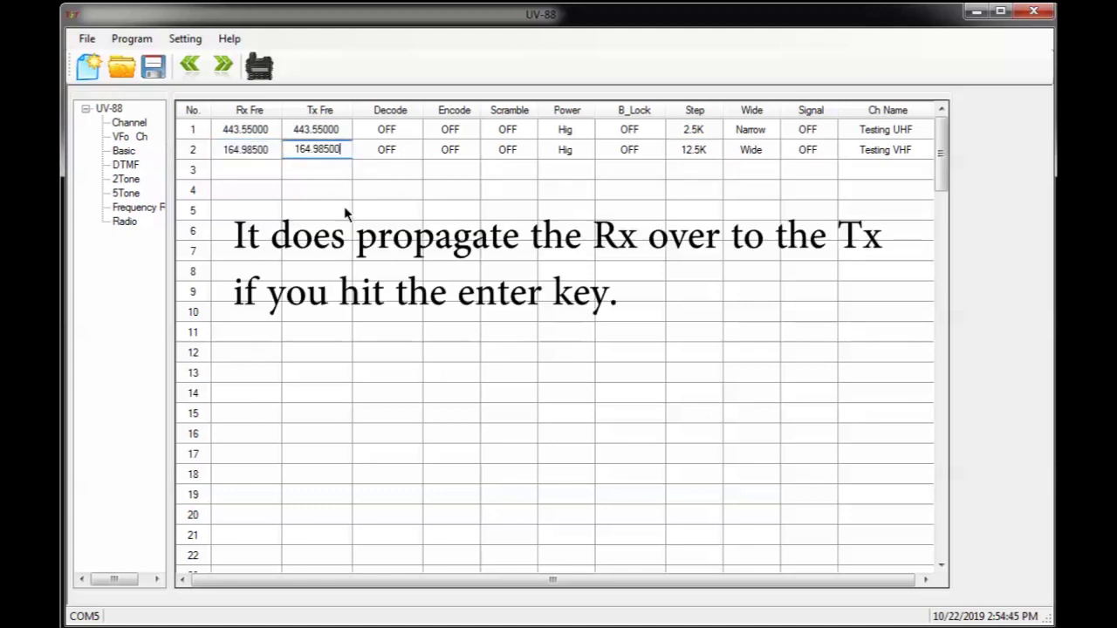
click(400, 179)
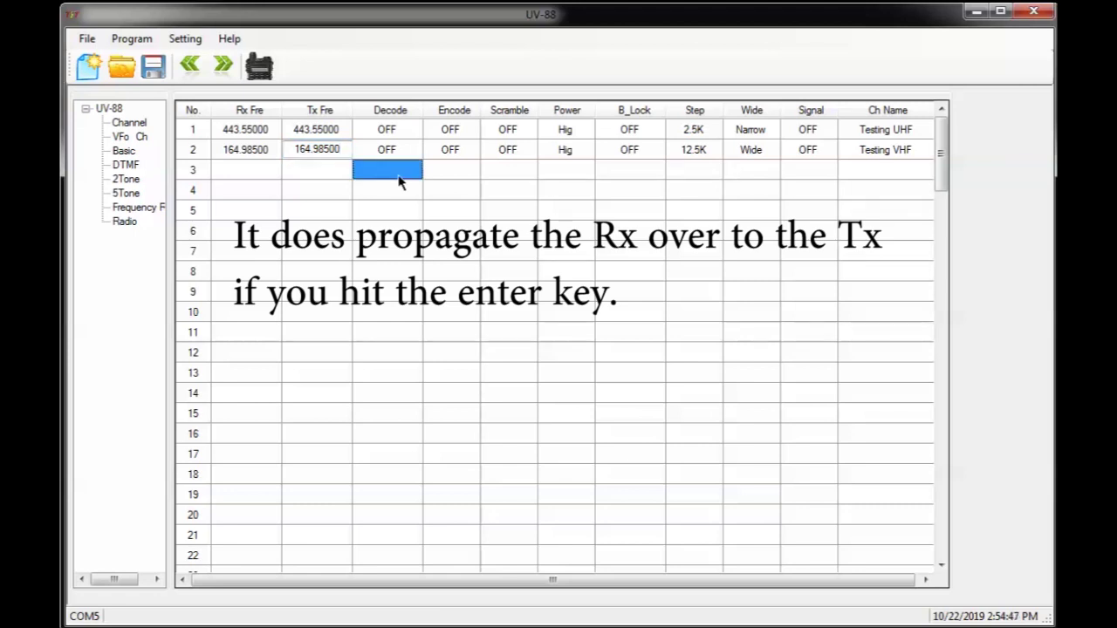
Set channel 2's encode tone to 151.4
click(467, 151)
click(471, 150)
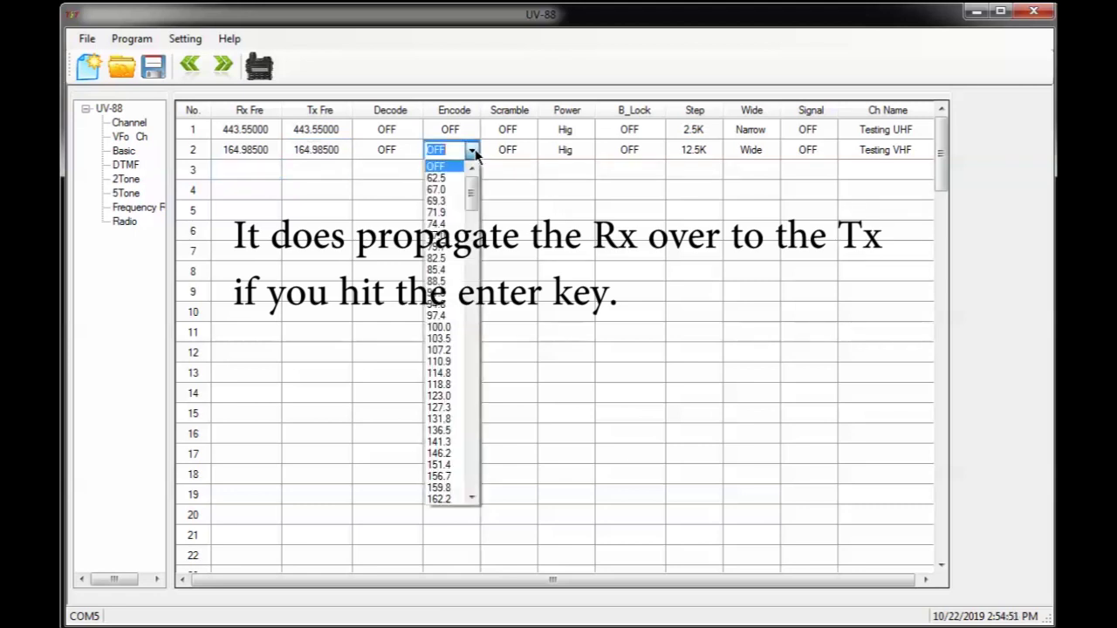
click(449, 466)
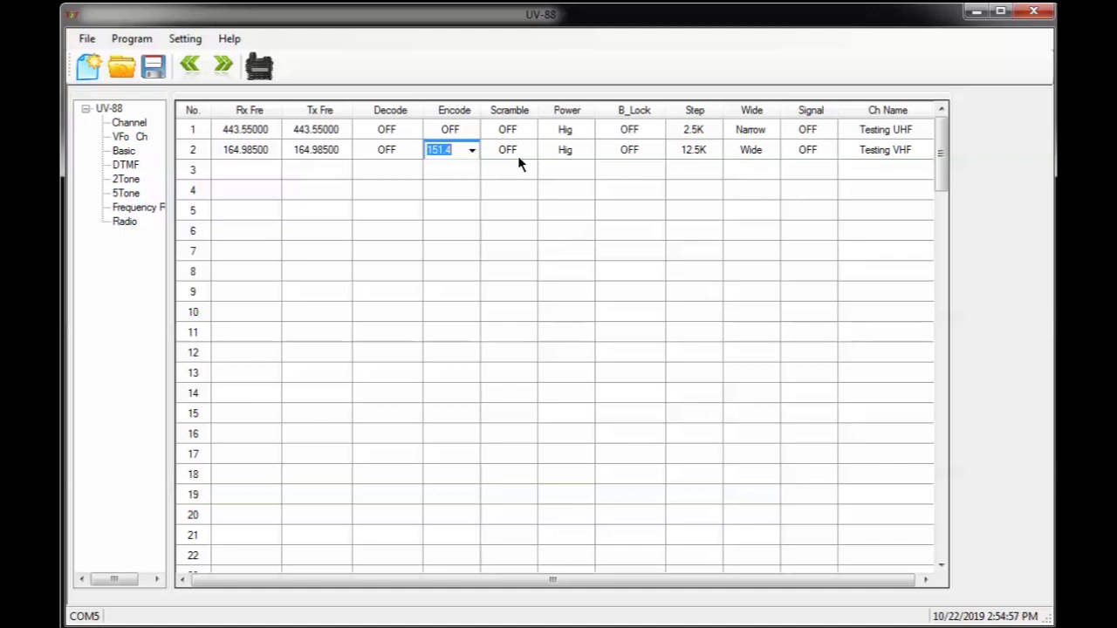
click(580, 171)
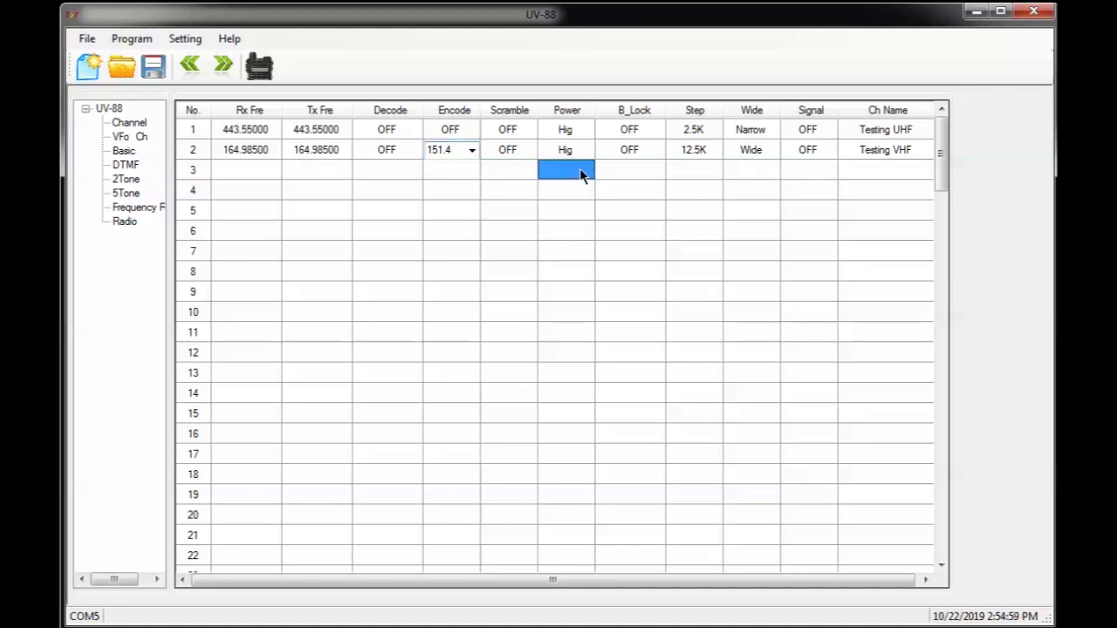
click(573, 151)
click(581, 151)
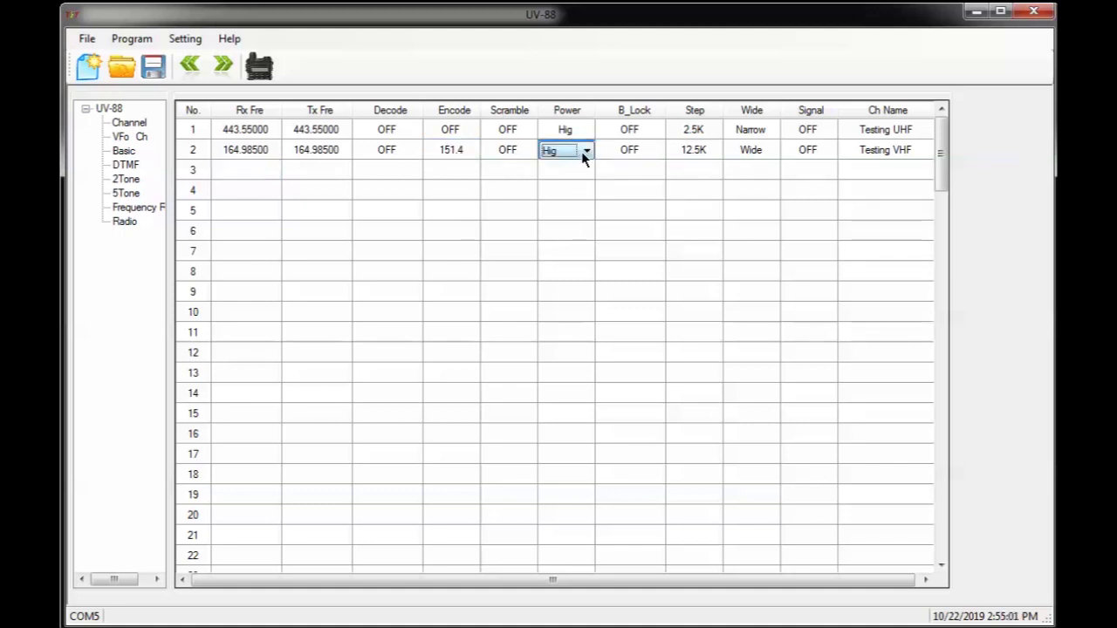
click(584, 150)
click(584, 150)
click(637, 167)
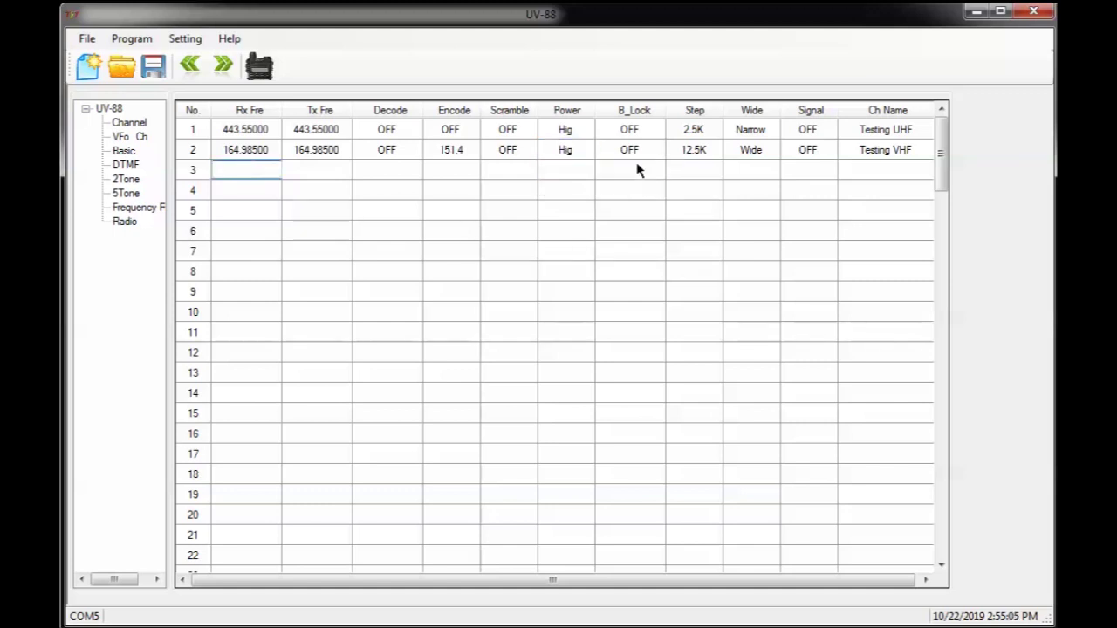
Set channel 2's frequency step to 2.5K
click(707, 152)
click(708, 151)
click(695, 165)
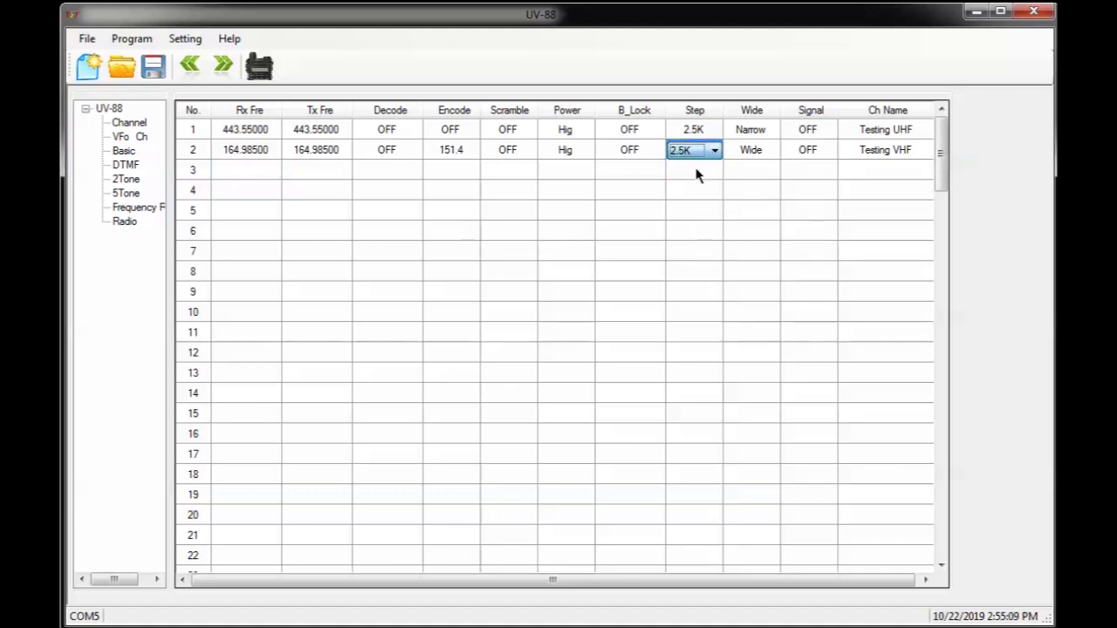
Set channel 2's bandwidth to Narrow
click(765, 150)
click(766, 151)
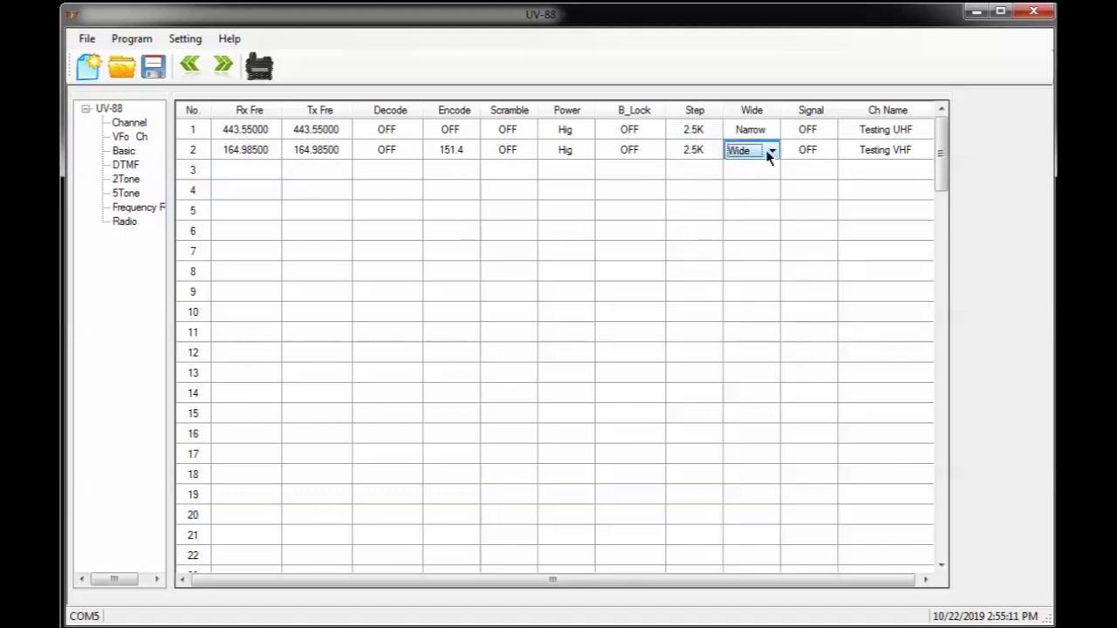
click(771, 151)
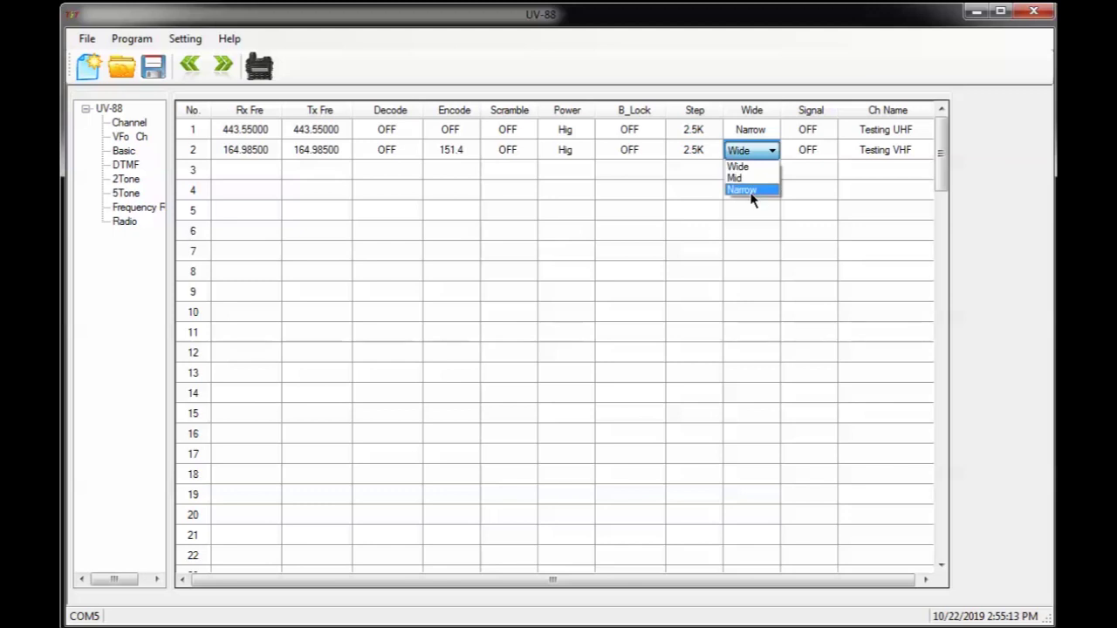
click(748, 190)
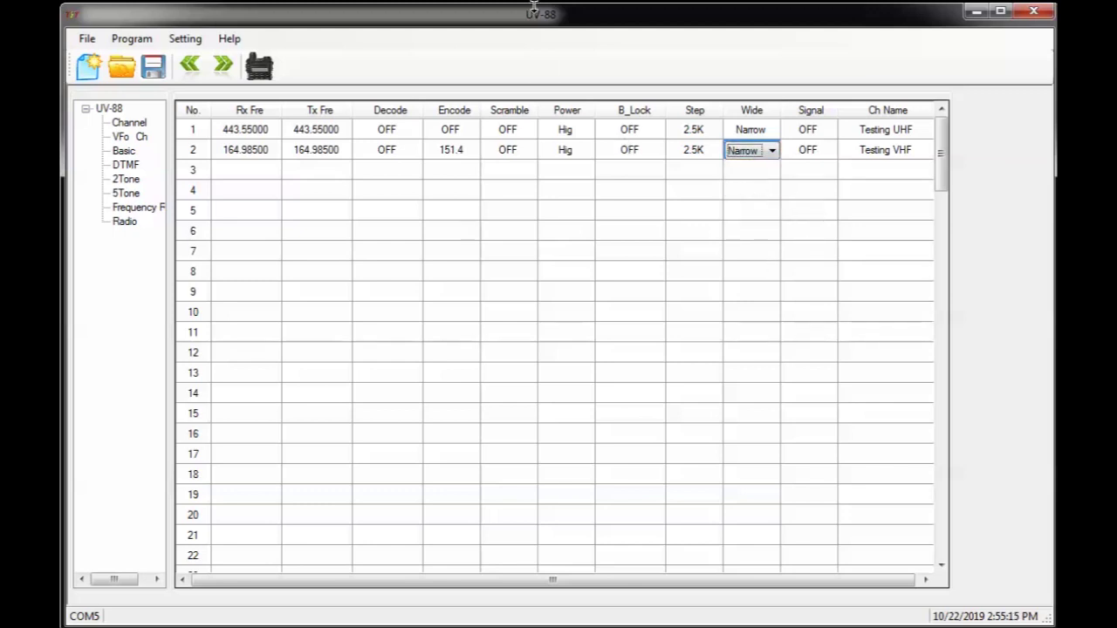
click(84, 40)
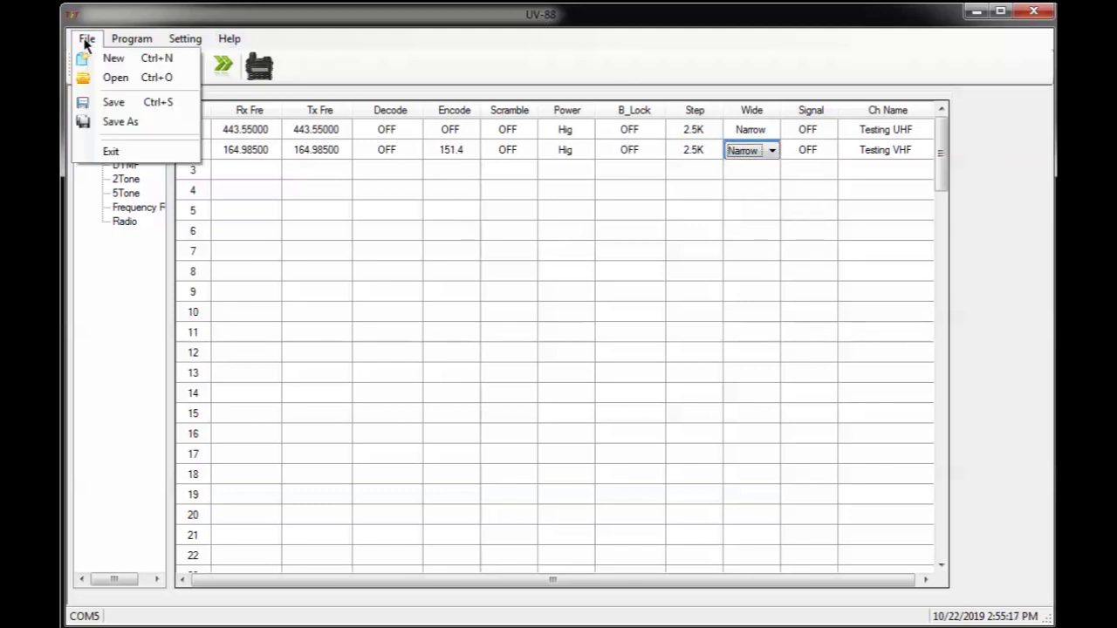
click(125, 123)
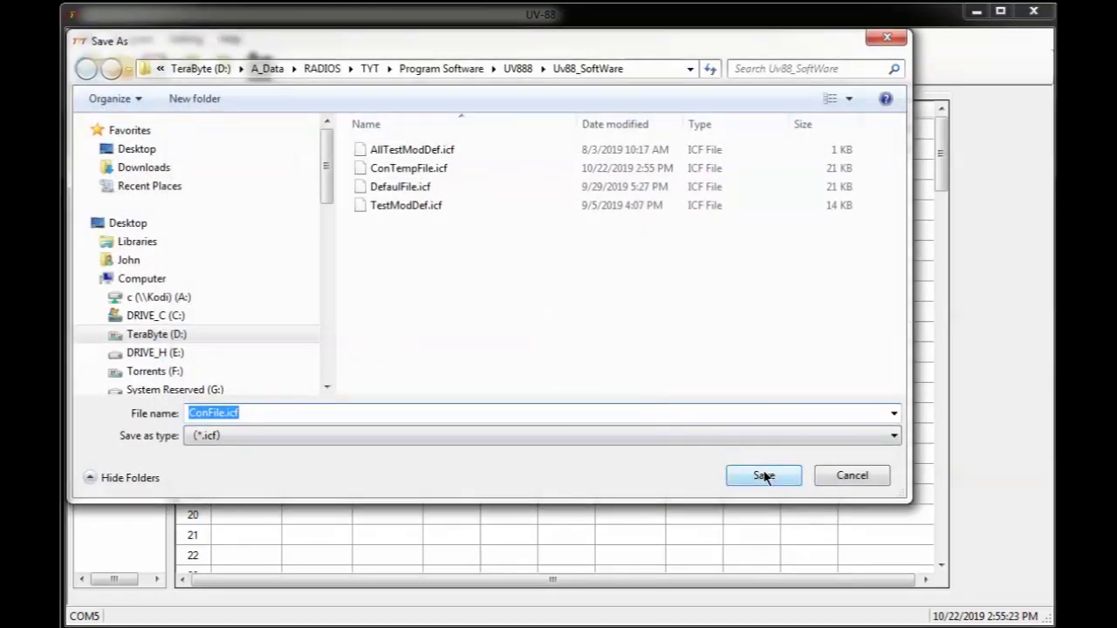
click(870, 479)
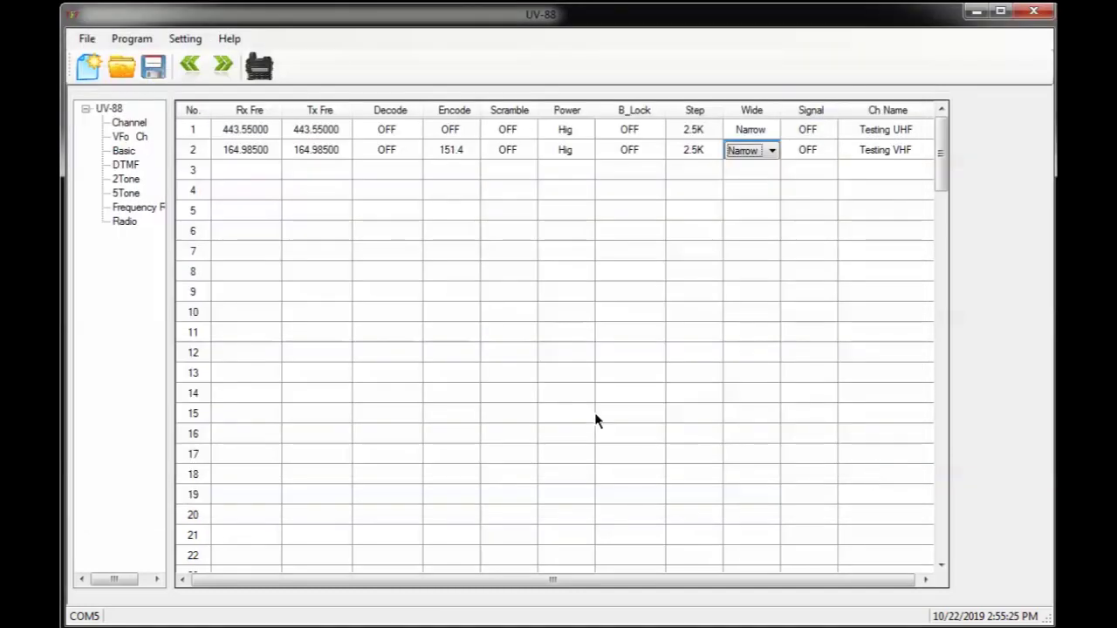
Write the programmed channel data to the connected radio and dismiss the completion message
click(188, 41)
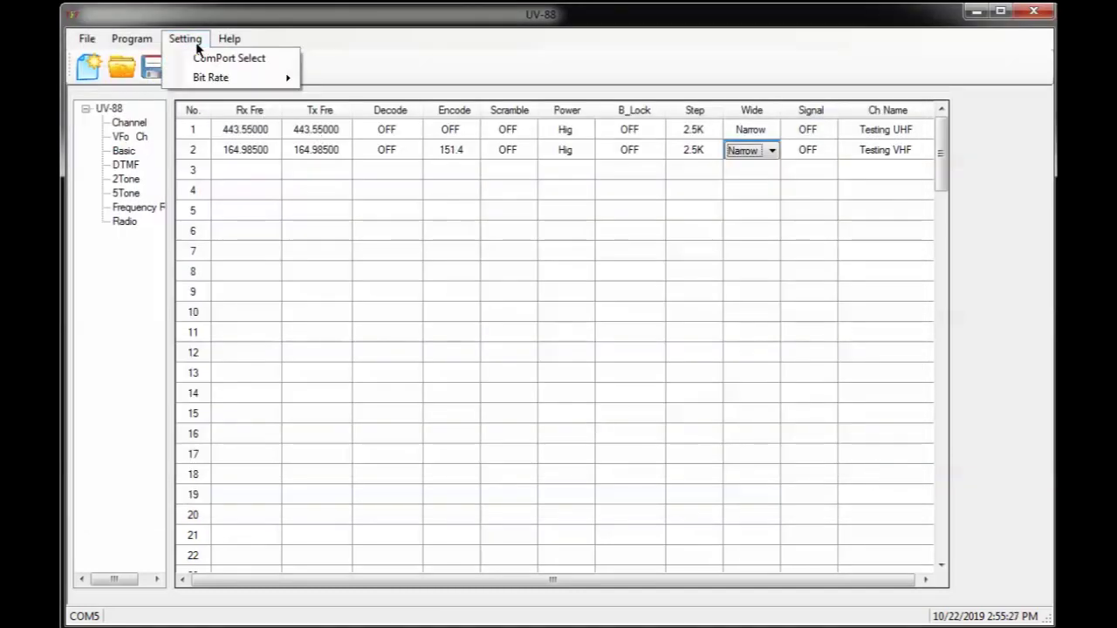
mouse_move(149, 40)
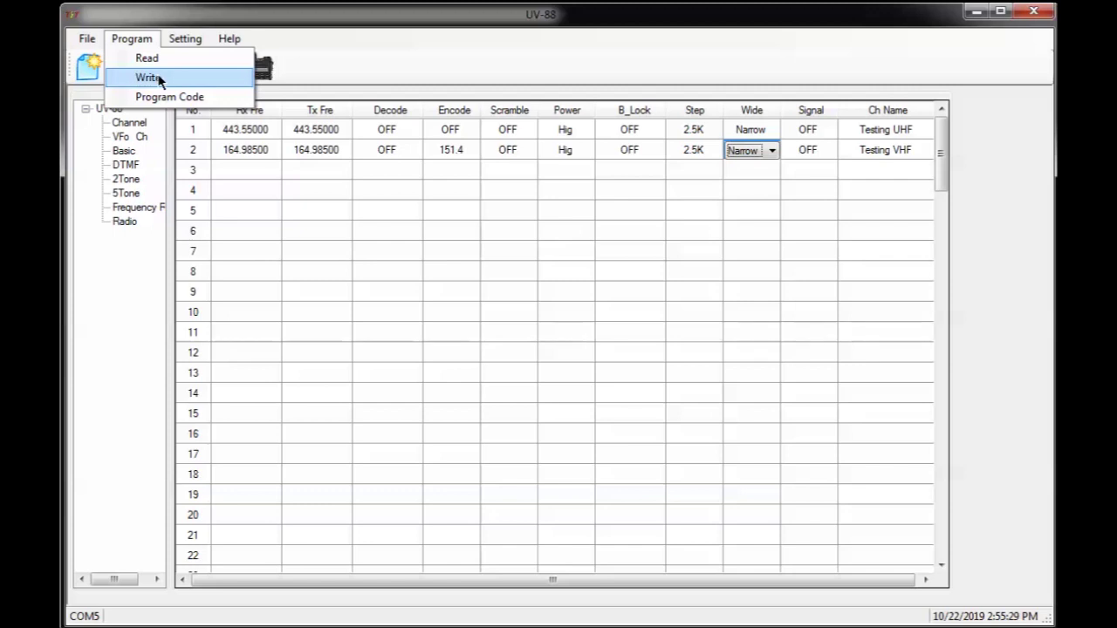
click(159, 79)
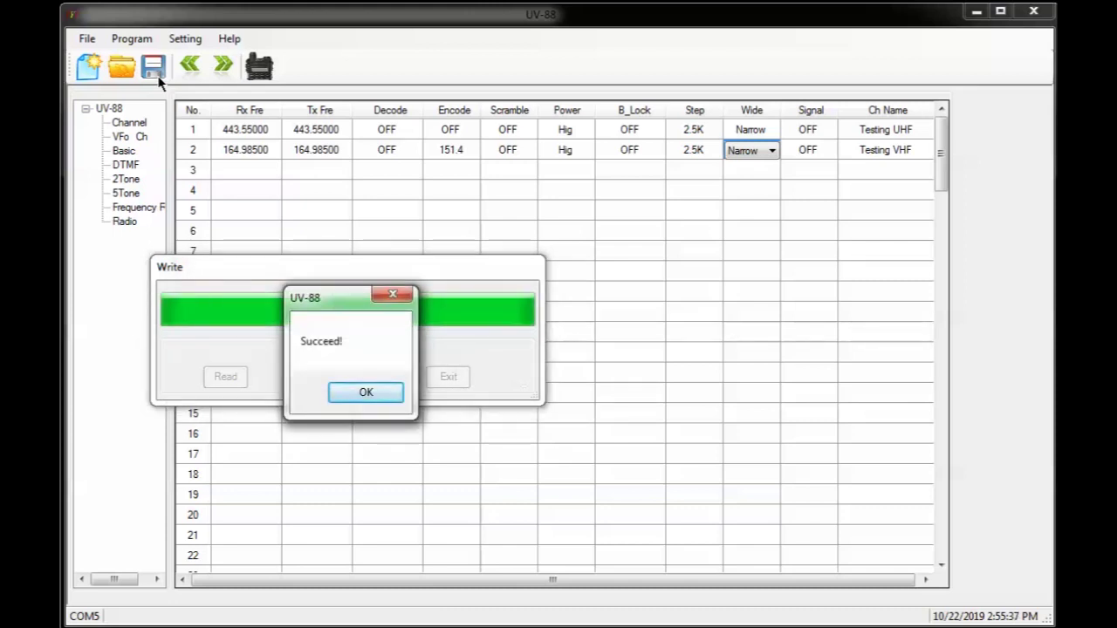
click(365, 393)
Review the radio's Basic settings and the available display modes, keeping Name as the display mode, and accept the dialog
double_click(128, 151)
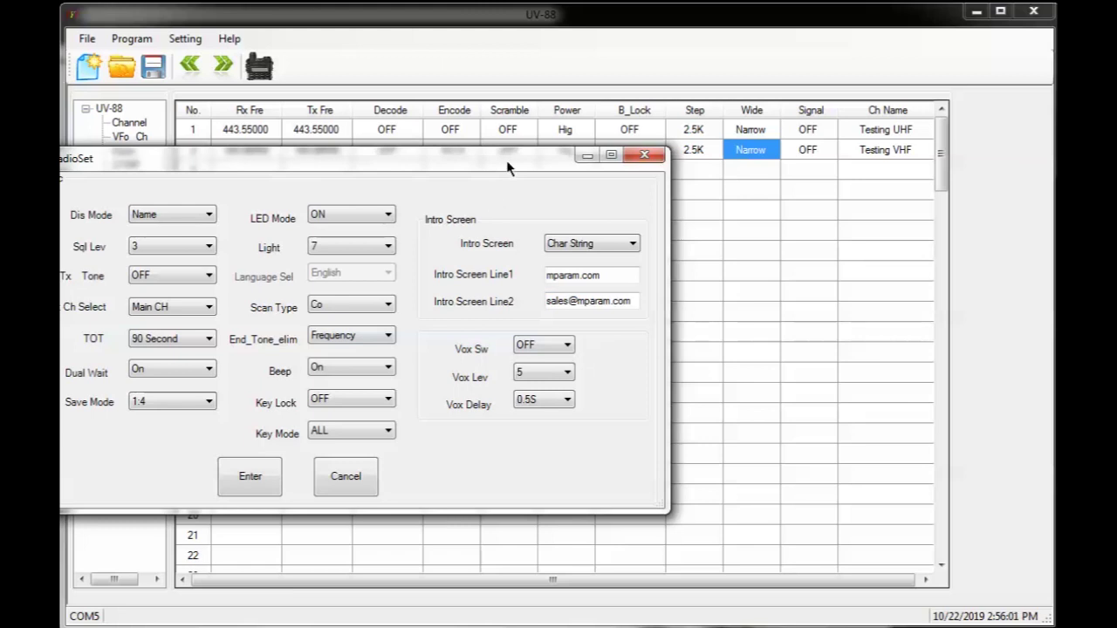
drag(506, 160, 640, 145)
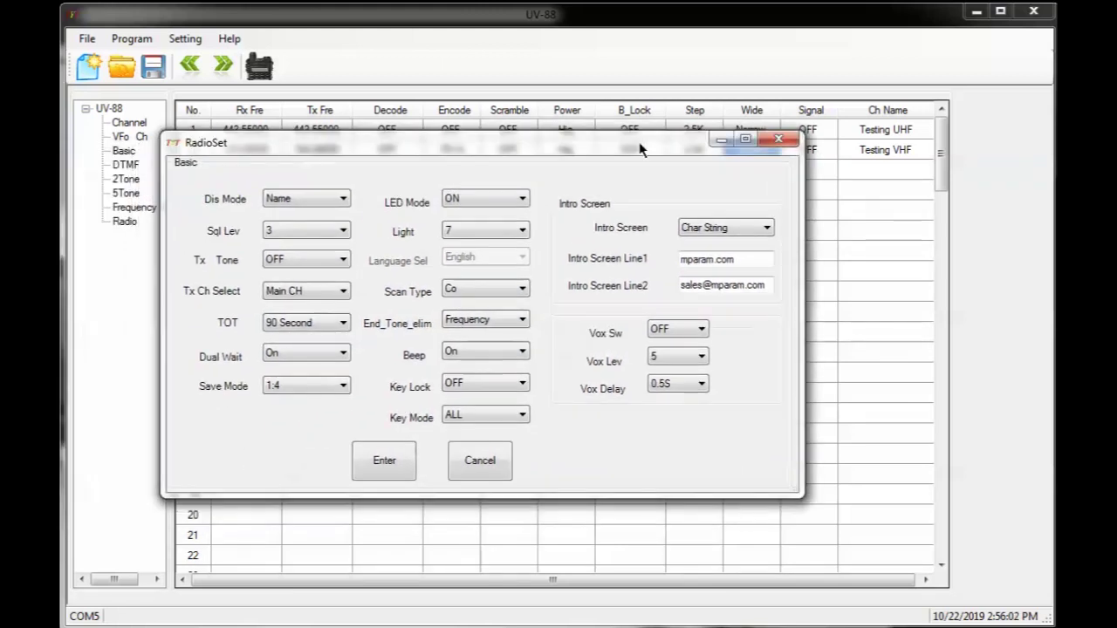
click(342, 200)
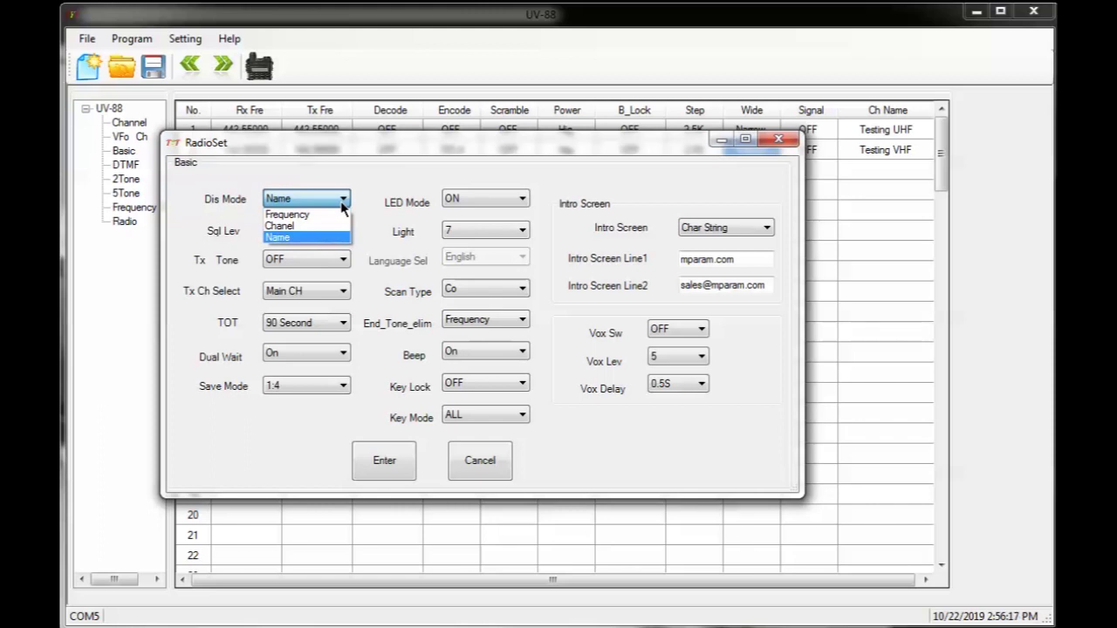
click(341, 202)
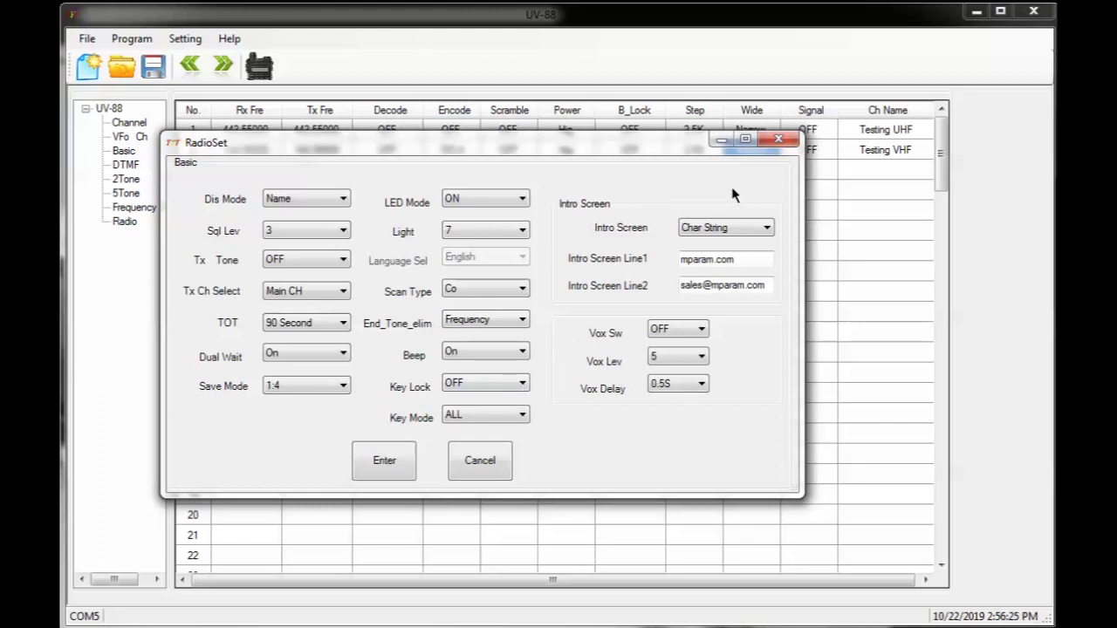
click(390, 462)
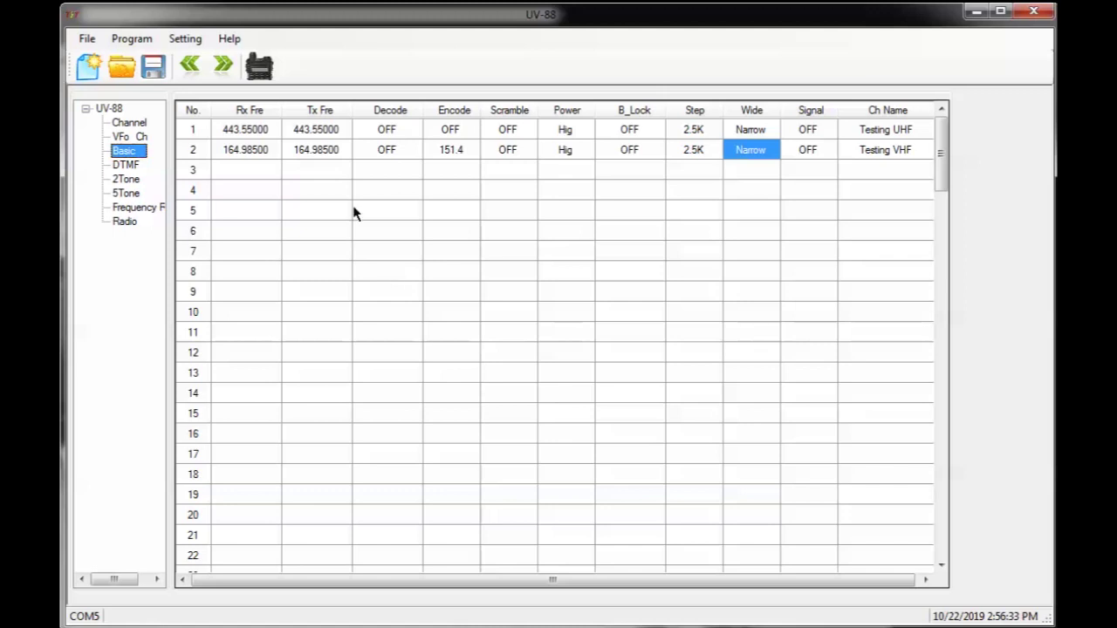
click(185, 40)
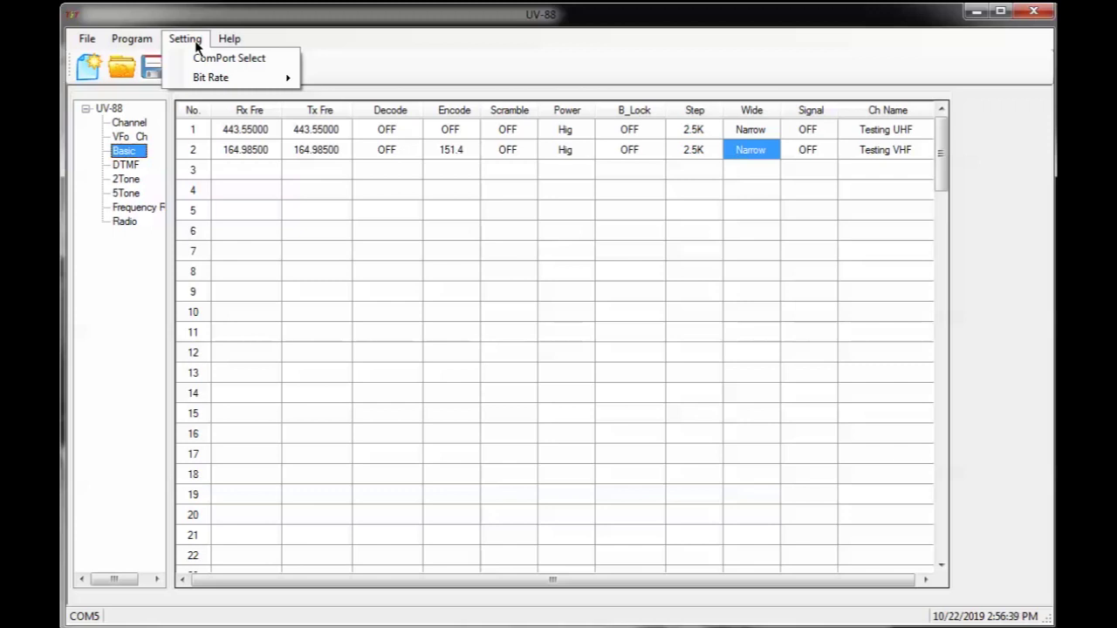
click(196, 41)
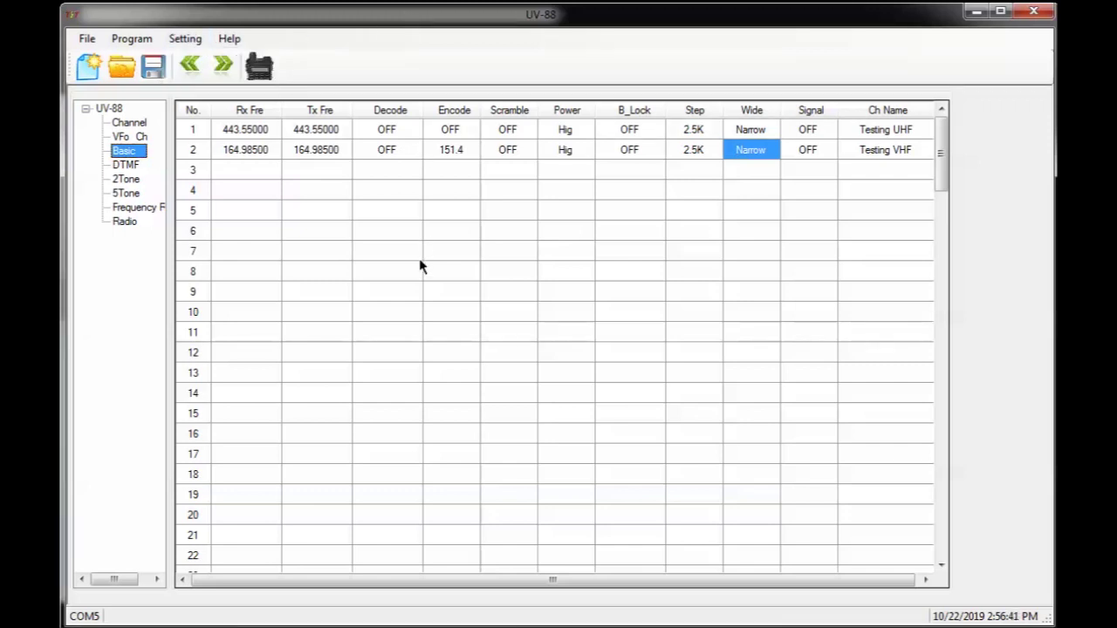